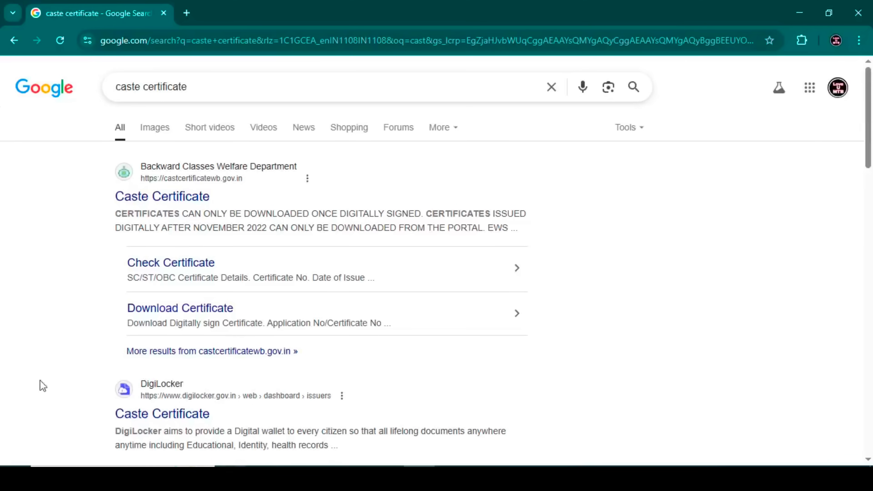
Open the Backward Classes Welfare Department's caste certificate site and start a new SC/ST/OBC application
left_click(183, 204)
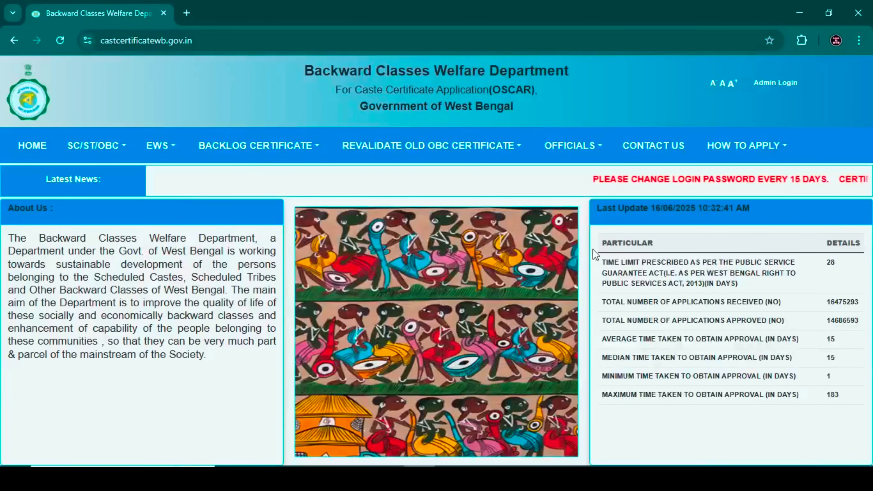
left_click(99, 151)
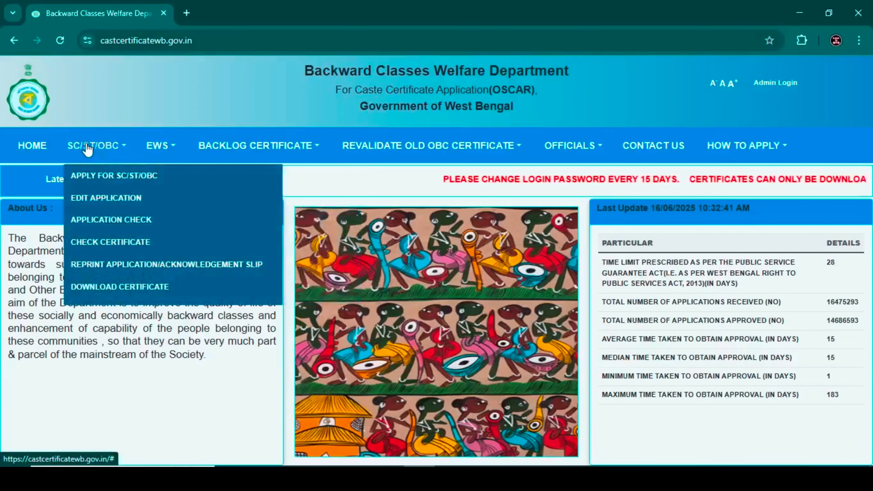
left_click(102, 184)
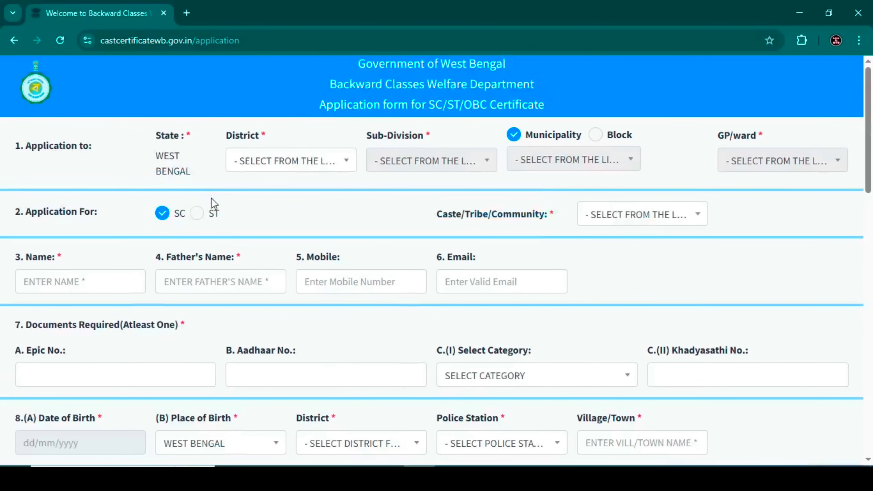
Set the application's district to COOCH BEHAR and its sub-division to MATHABHANGA
left_click(302, 171)
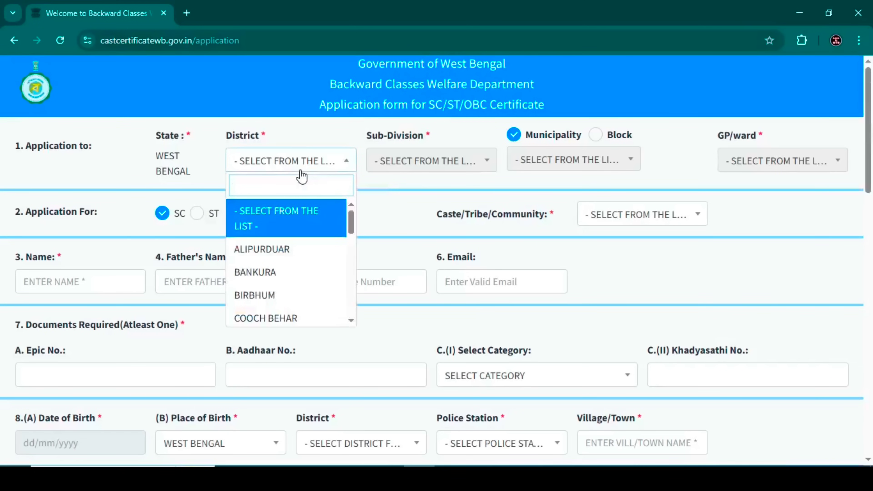
left_click(268, 321)
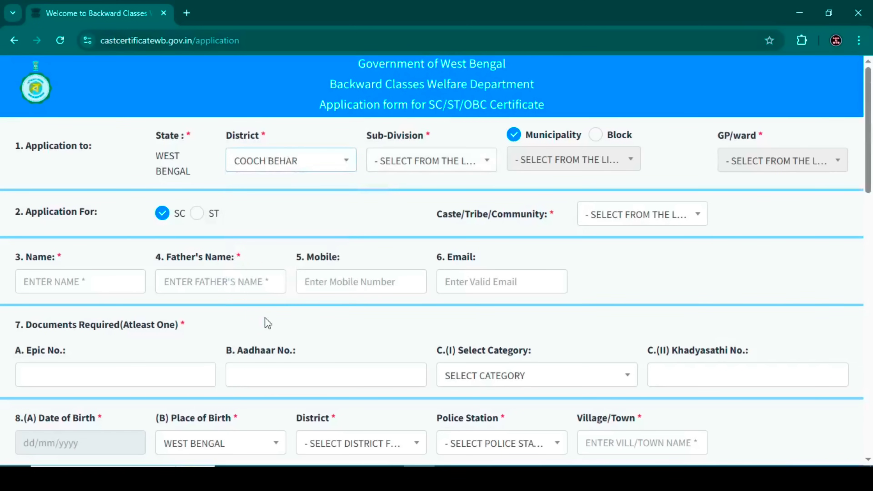
left_click(401, 169)
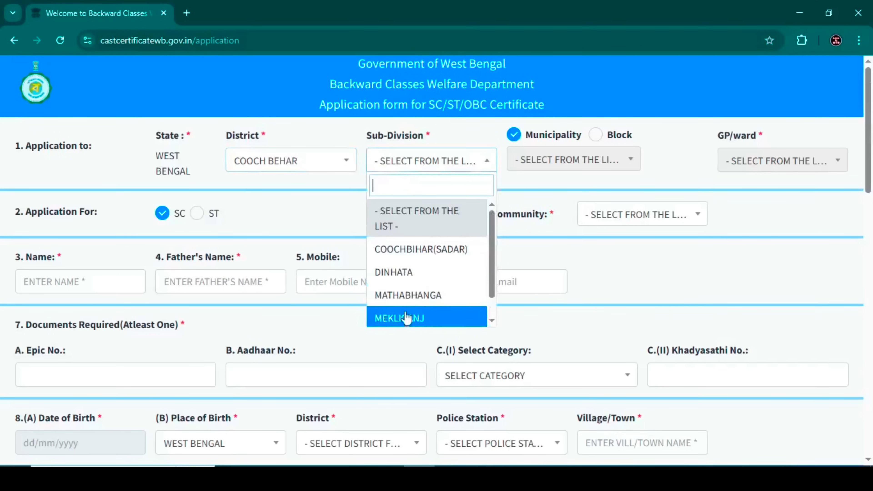
left_click(411, 296)
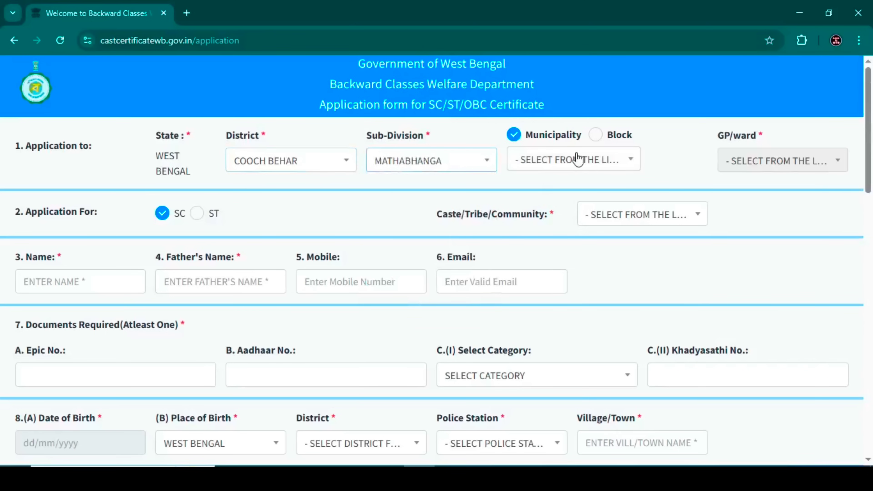
Switch the application area to Block, choosing MATHABHANGA-I as the block and SHIKAR PUR as the GP/ward
left_click(605, 135)
left_click(581, 165)
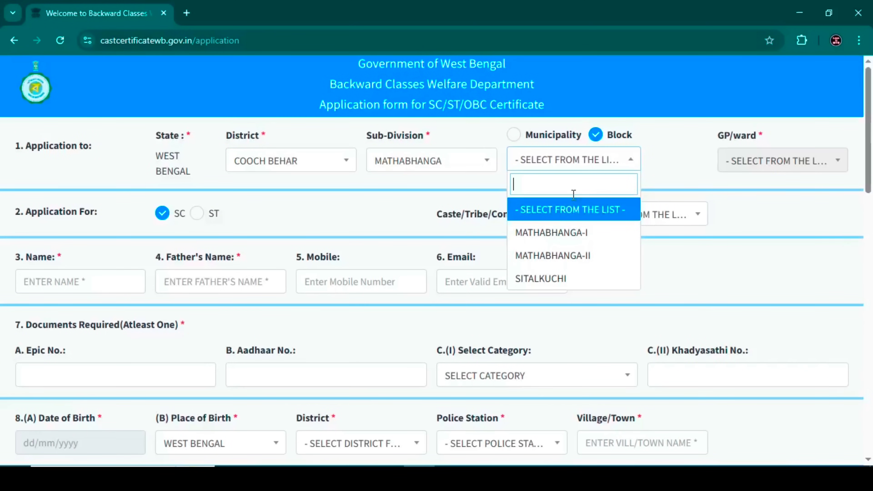
left_click(560, 237)
left_click(730, 163)
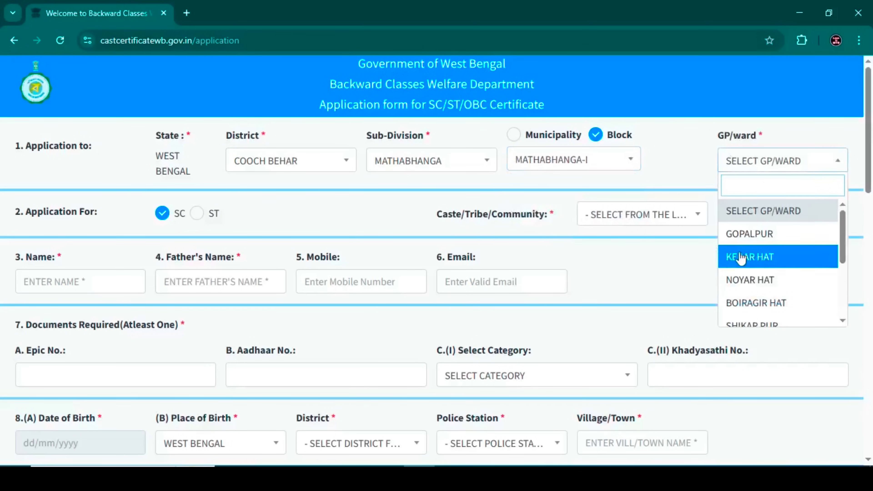
left_click(744, 323)
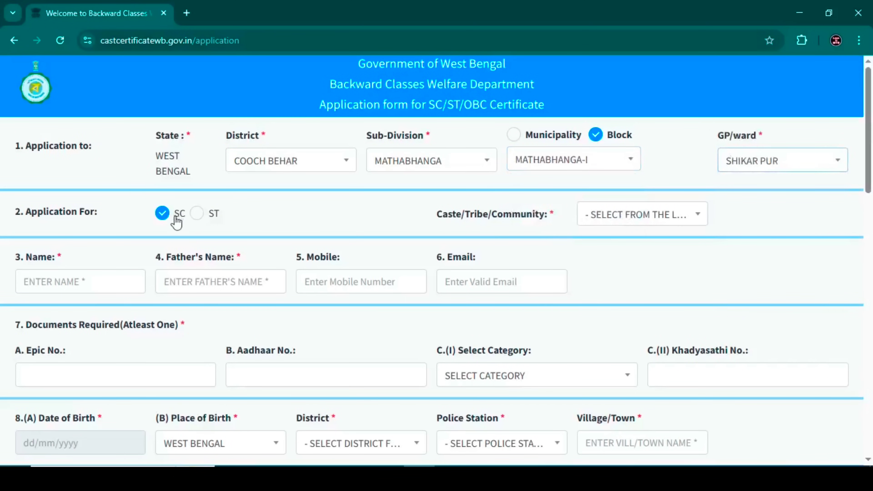
Set the applicant's Caste/Tribe/Community to NAMASUDRA, keeping the application for SC
left_click_drag(25, 213, 99, 213)
left_click(99, 213)
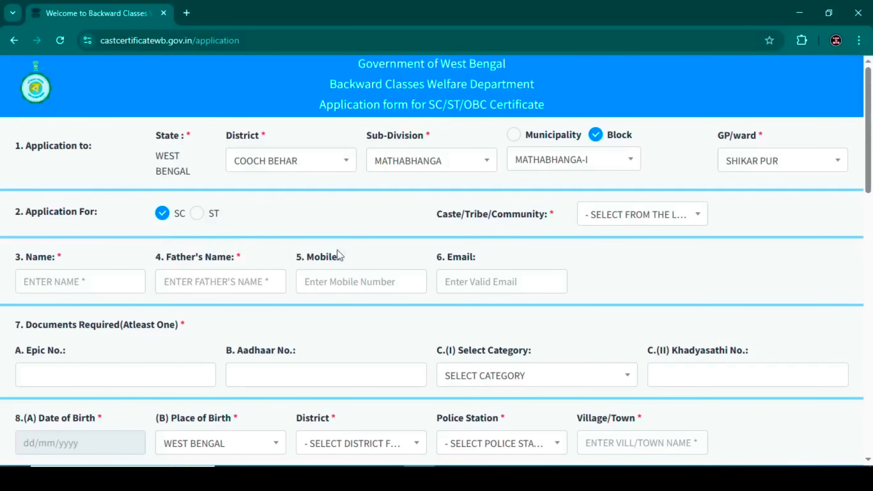
left_click(624, 218)
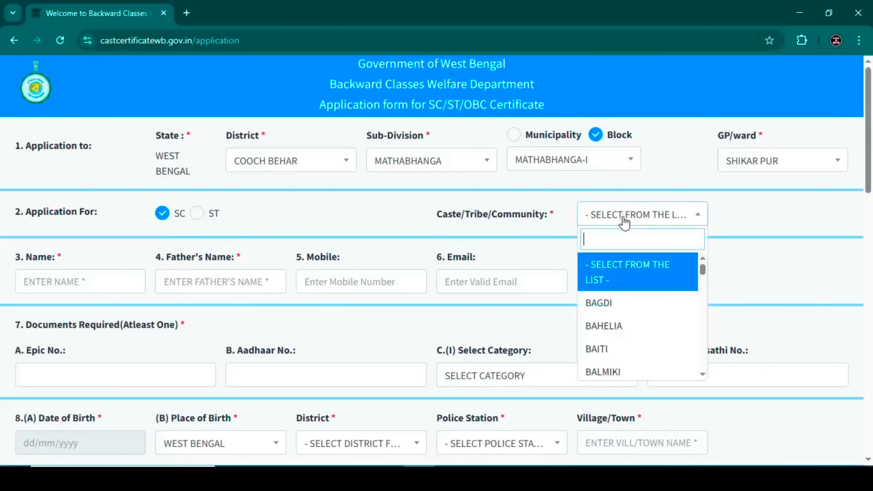
type("na")
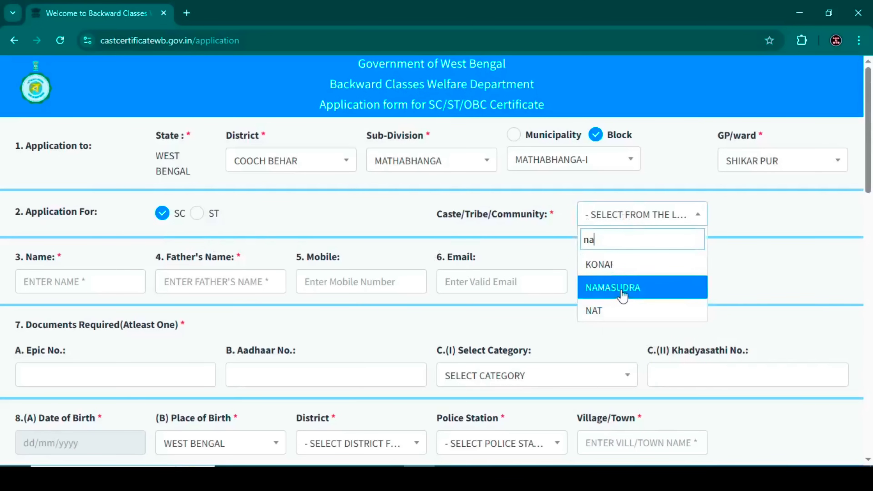
left_click(622, 295)
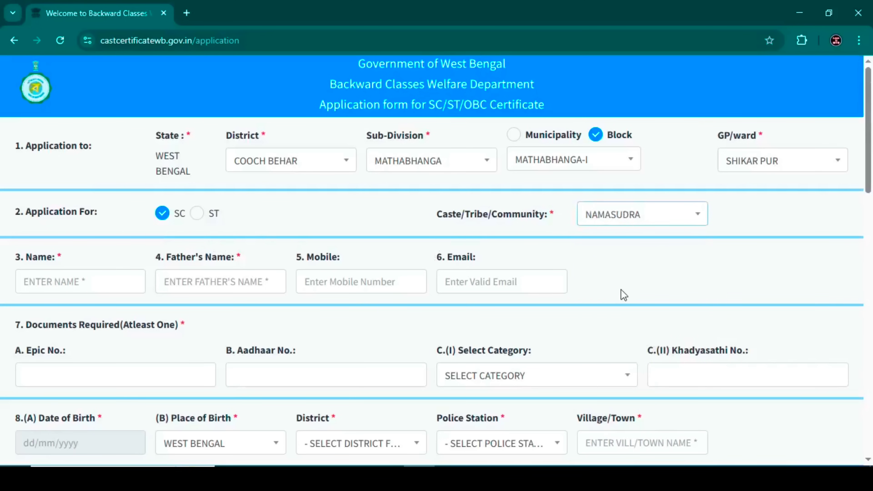
Fill in the applicant's name as DEMO and the father's name as DEMO TEST
left_click(63, 282)
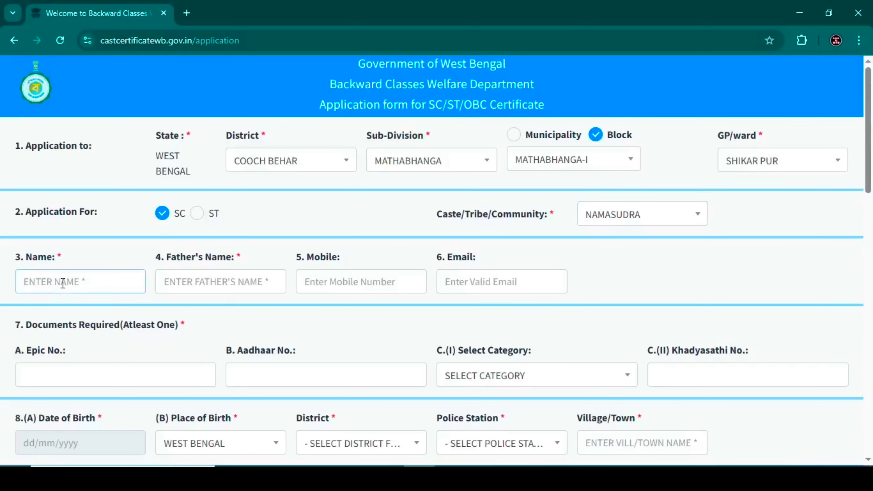
type("DEMO")
left_click(197, 282)
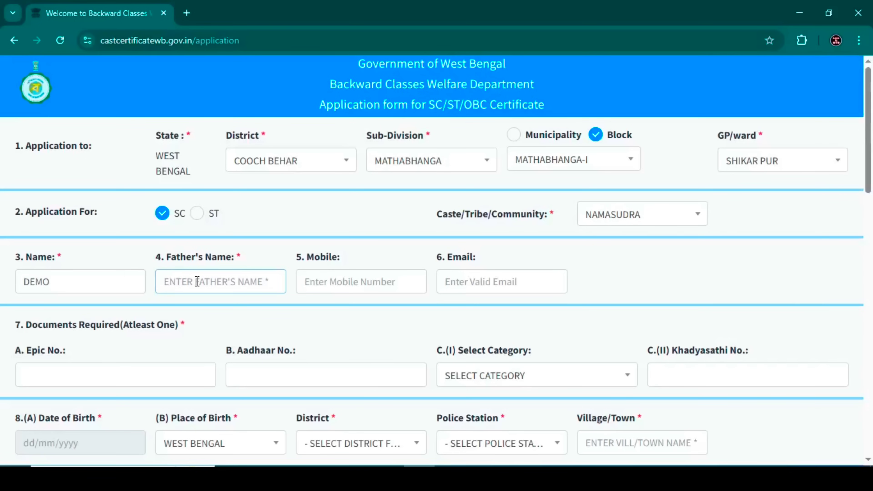
type("DEM")
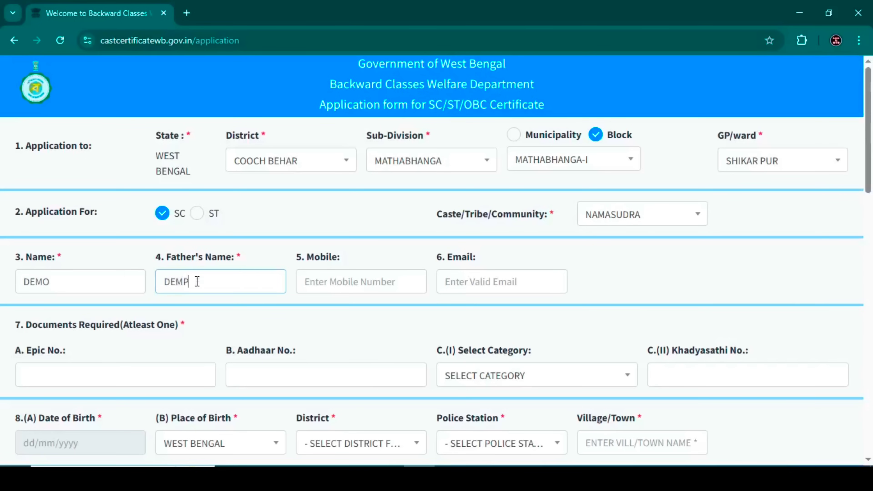
type("O")
left_click_drag(305, 256, 351, 260)
left_click(366, 268)
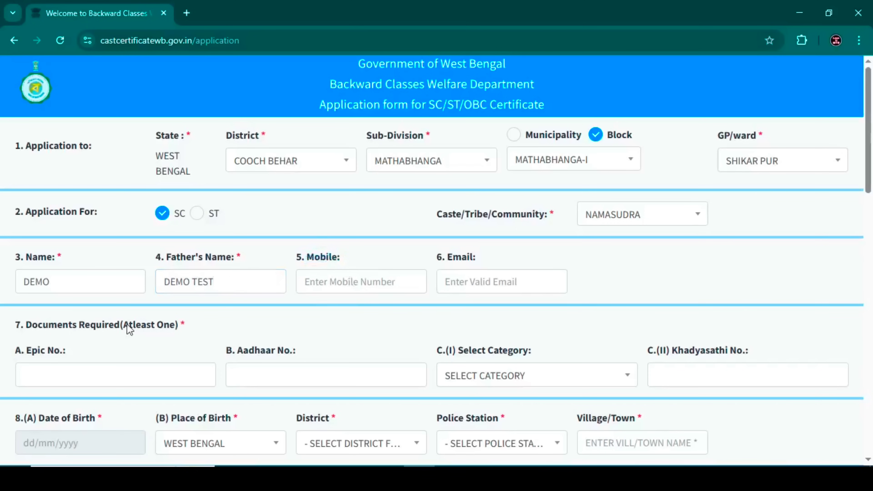
Select RKSY-I as the Khadyasathi card category in the required documents section
left_click_drag(118, 325, 182, 327)
left_click(189, 332)
left_click_drag(237, 350, 285, 352)
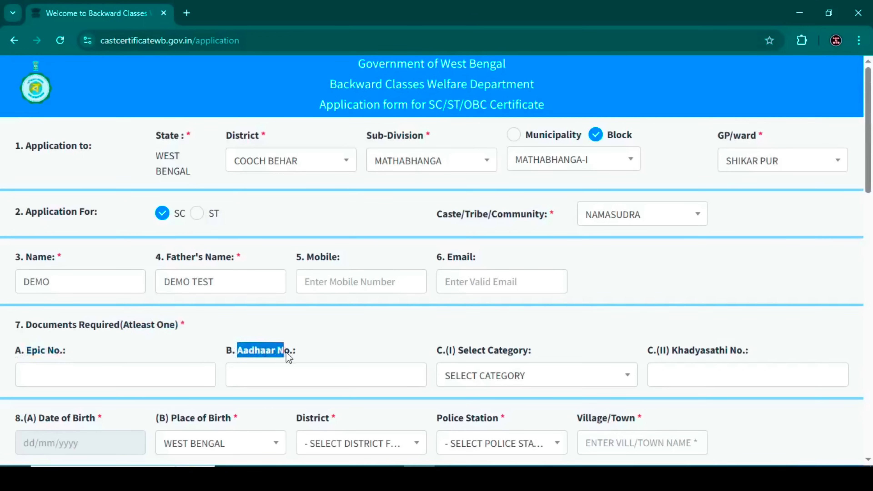
left_click(475, 382)
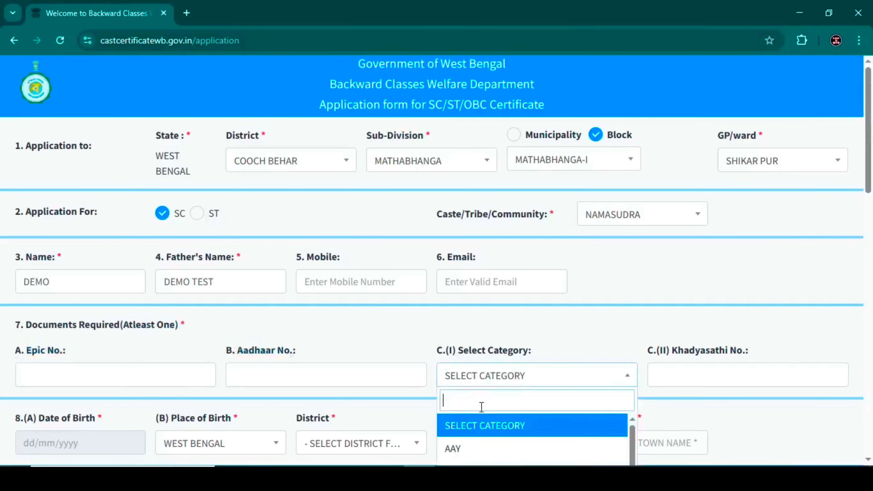
scroll(507, 366, "down", 1)
scroll(507, 367, "down", 5)
scroll(509, 357, "down", 2)
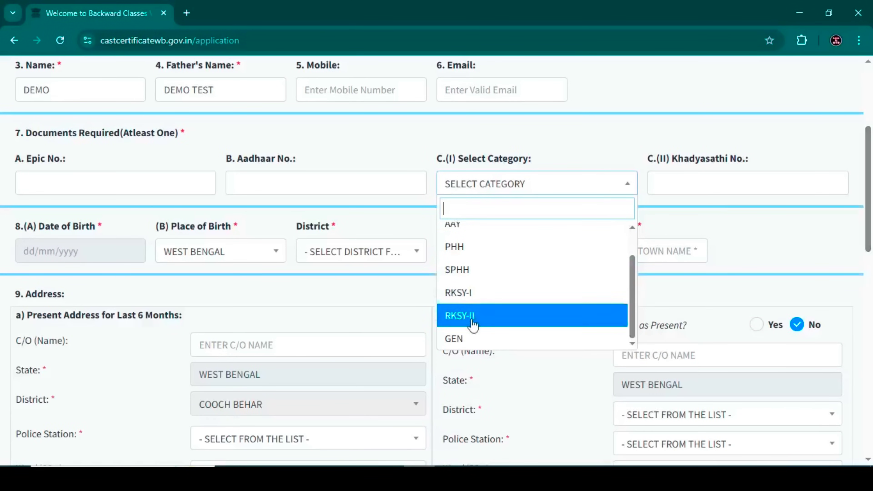
left_click(464, 294)
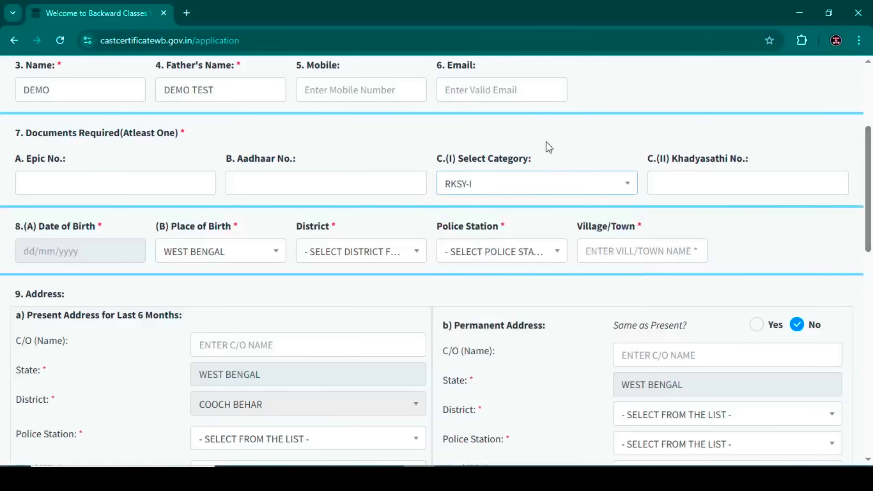
left_click_drag(670, 159, 716, 157)
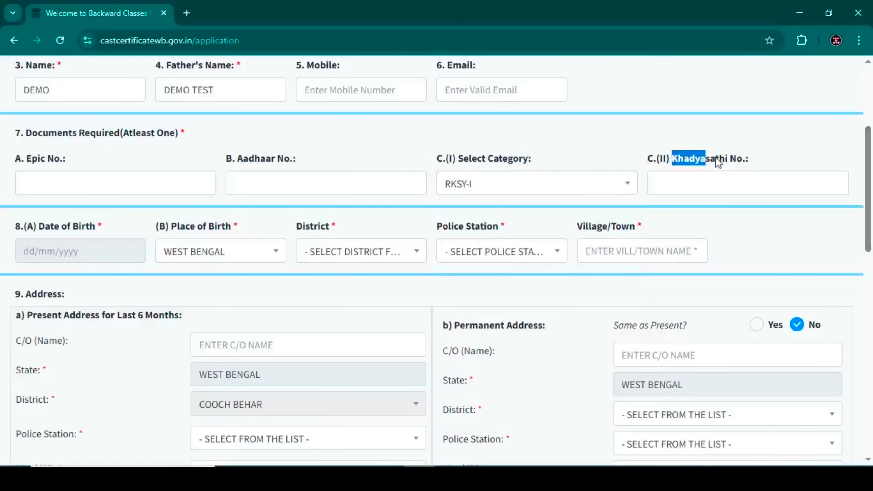
left_click(607, 145)
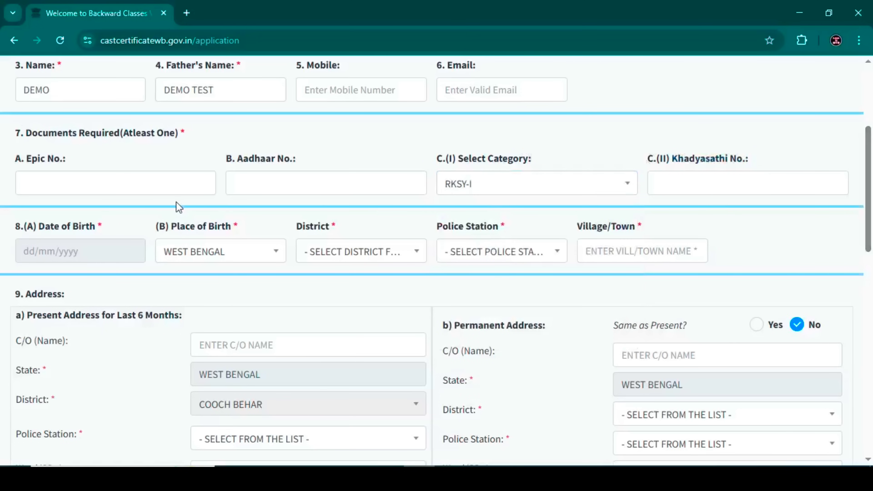
Open the Date of Birth calendar at its year selection
left_click(68, 255)
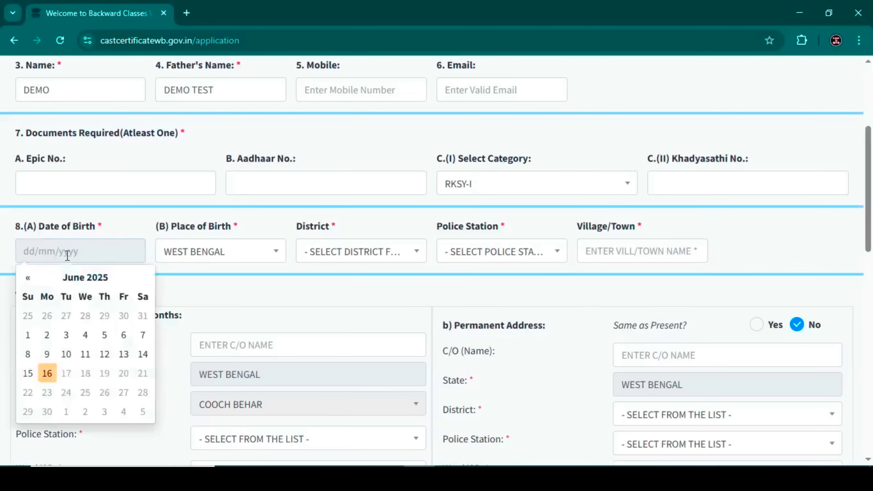
left_click(105, 282)
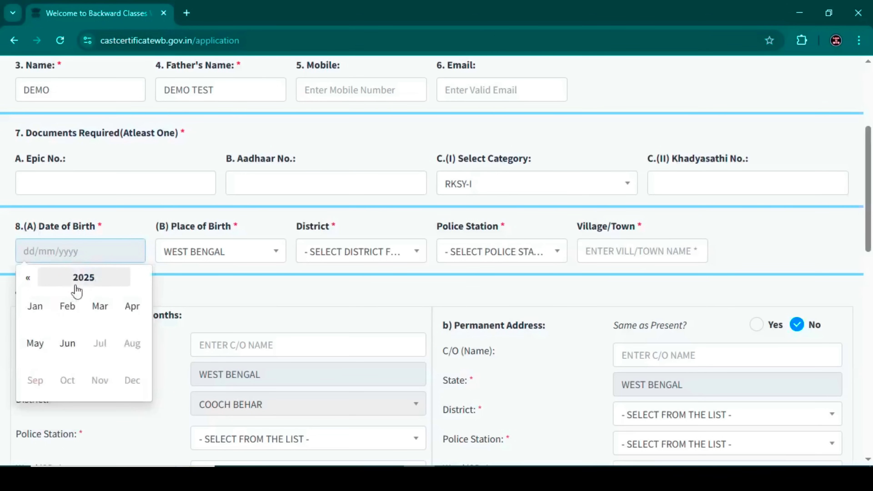
left_click(99, 284)
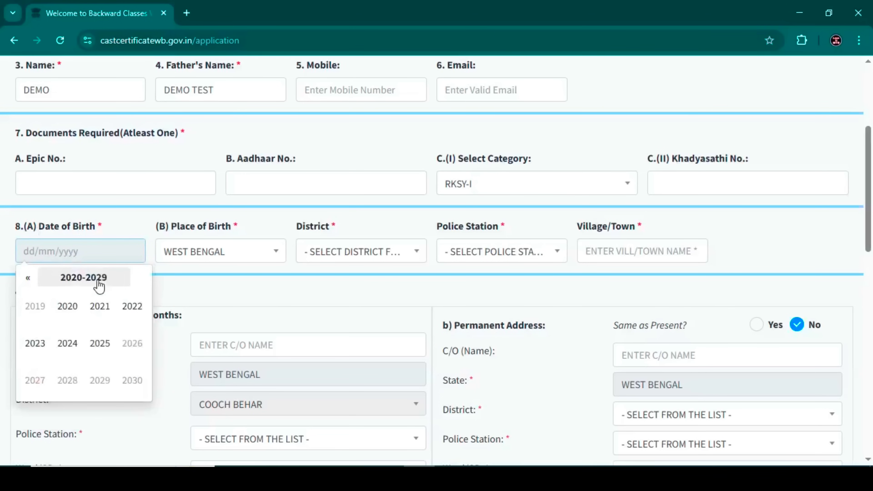
left_click(27, 278)
left_click(27, 278)
left_click(28, 278)
left_click(28, 279)
double_click(27, 279)
left_click(27, 279)
left_click(28, 279)
double_click(28, 279)
left_click(27, 279)
double_click(27, 279)
left_click(27, 278)
left_click(28, 279)
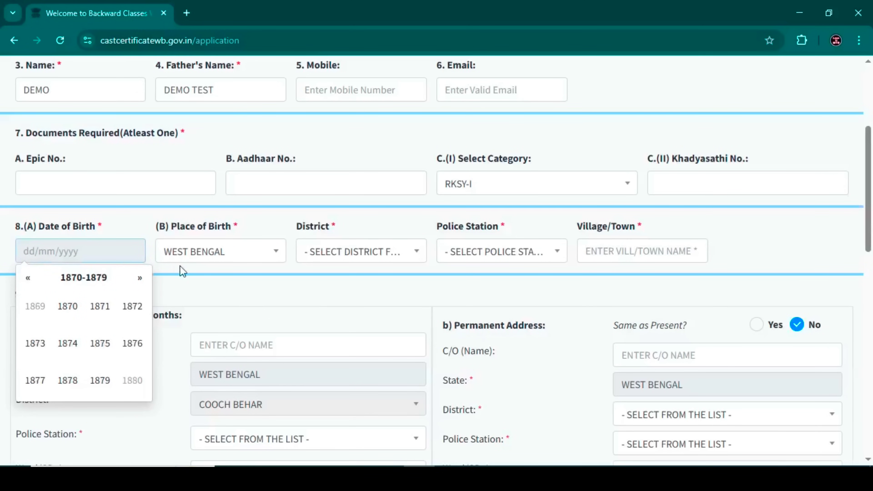
double_click(138, 279)
left_click(138, 279)
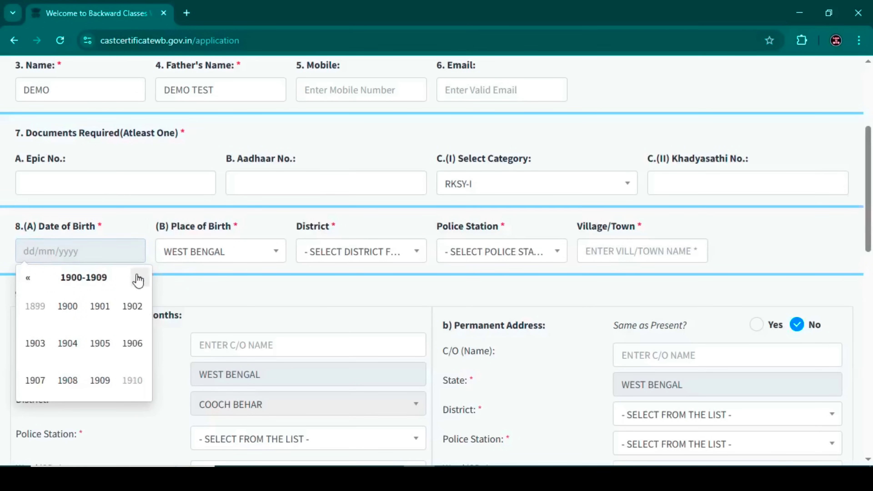
double_click(139, 279)
left_click(138, 280)
double_click(139, 279)
double_click(139, 280)
double_click(138, 279)
left_click(138, 279)
double_click(138, 279)
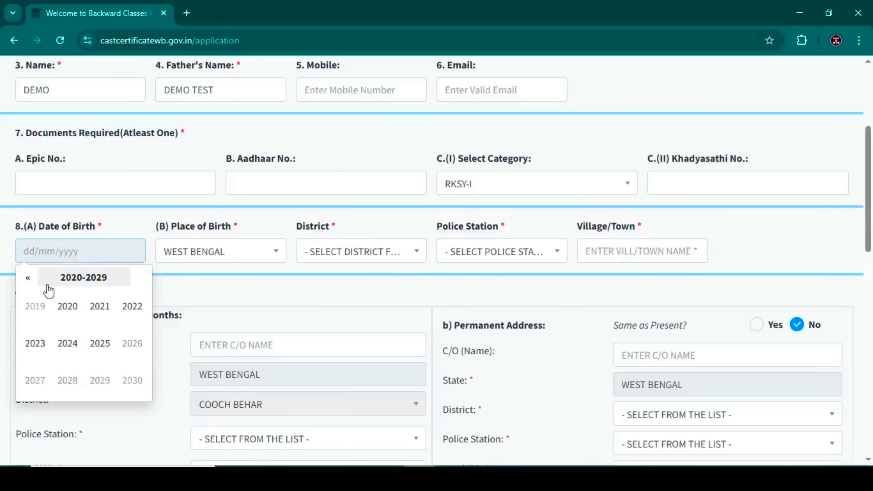
Choose the year, month and day of the applicant's date of birth and close the calendar
left_click(65, 311)
left_click(77, 314)
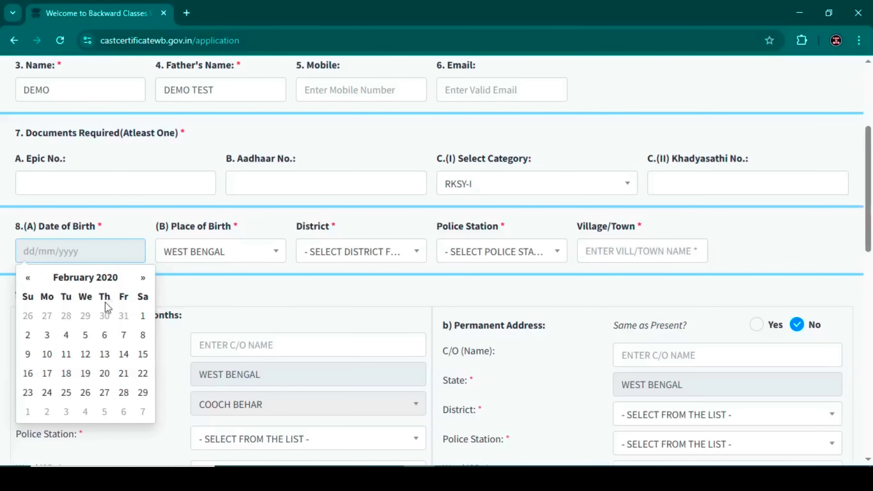
left_click(98, 337)
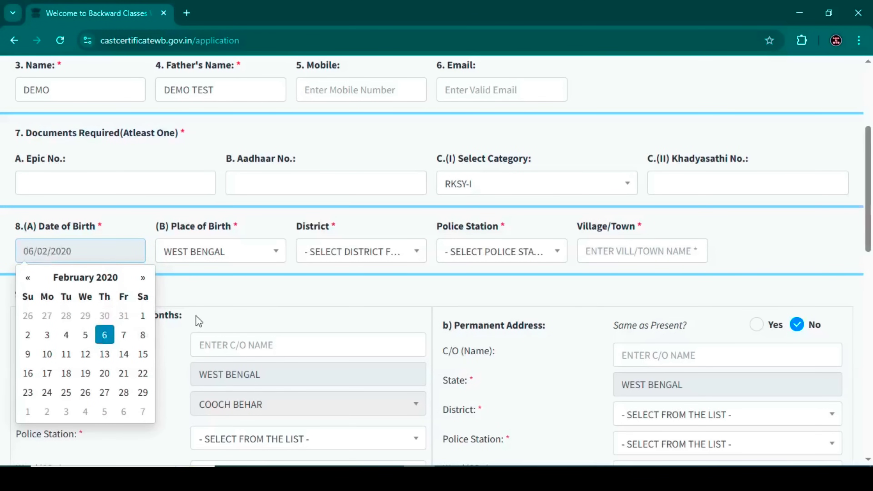
left_click(215, 291)
left_click_drag(170, 231, 255, 239)
left_click(254, 234)
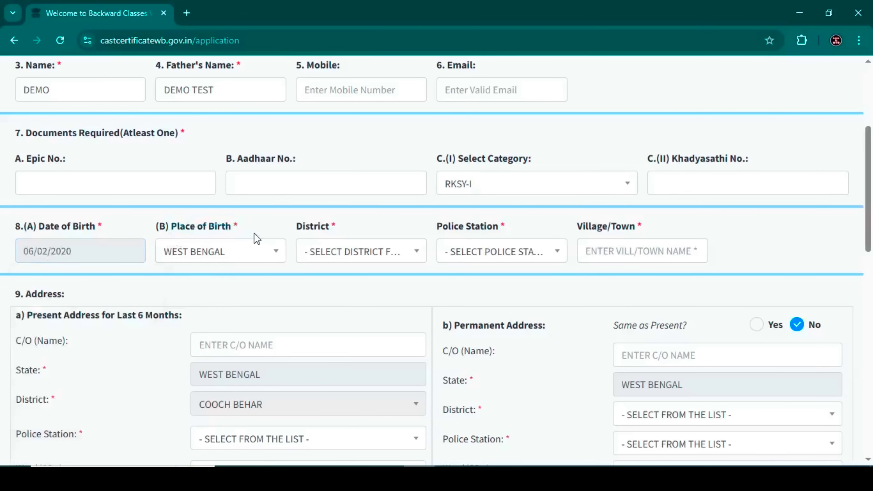
left_click(216, 261)
left_click(216, 261)
left_click_drag(294, 234, 328, 235)
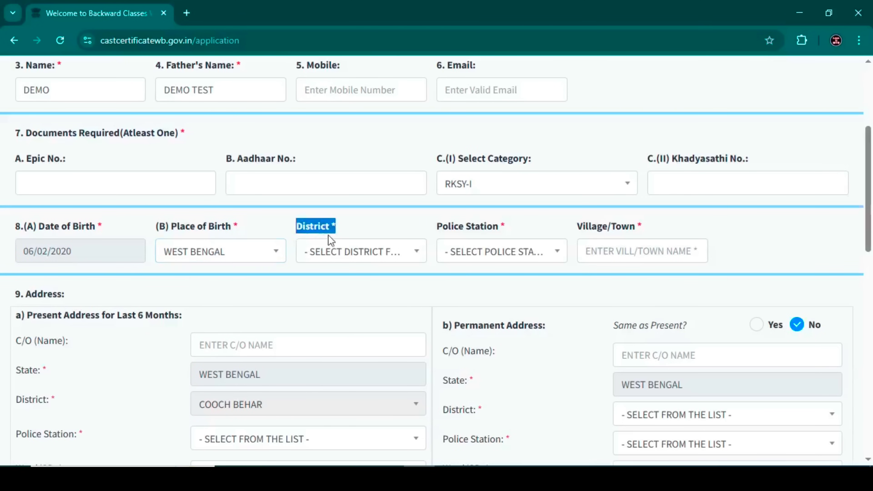
left_click(349, 234)
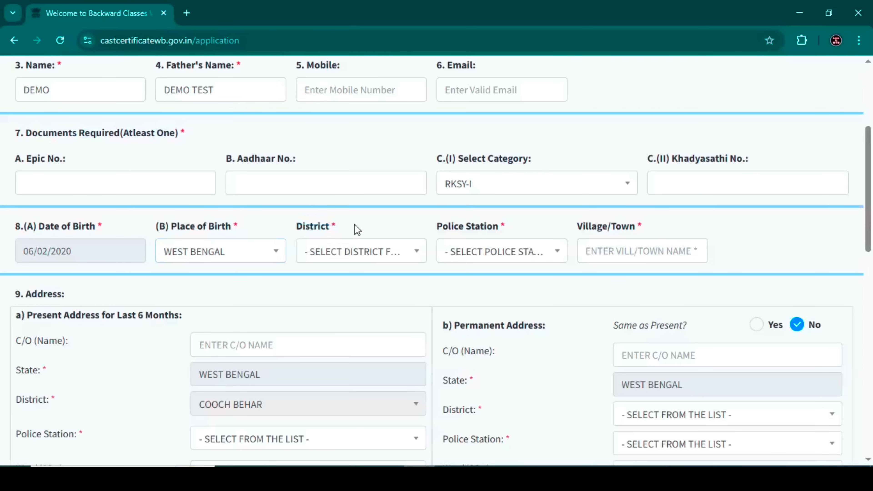
Complete the place of birth with district COOCH BEHAR, police station MATHABHANGA and village/town DEMO
left_click(350, 257)
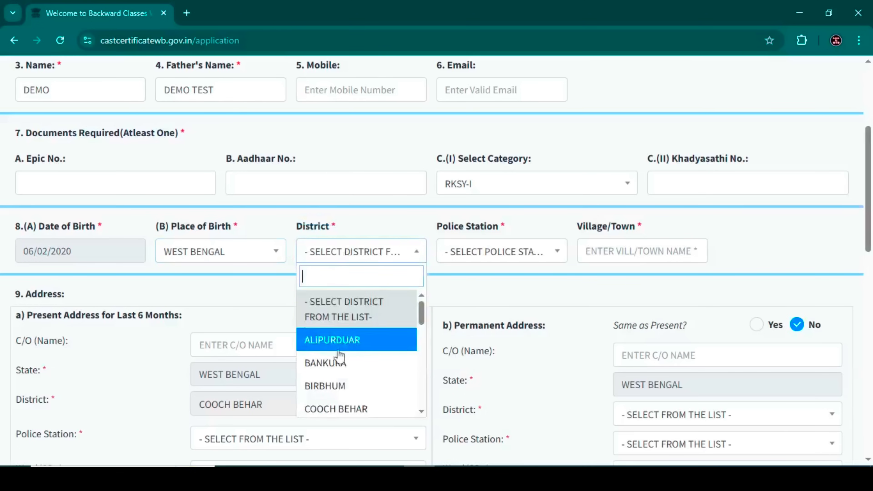
left_click(348, 409)
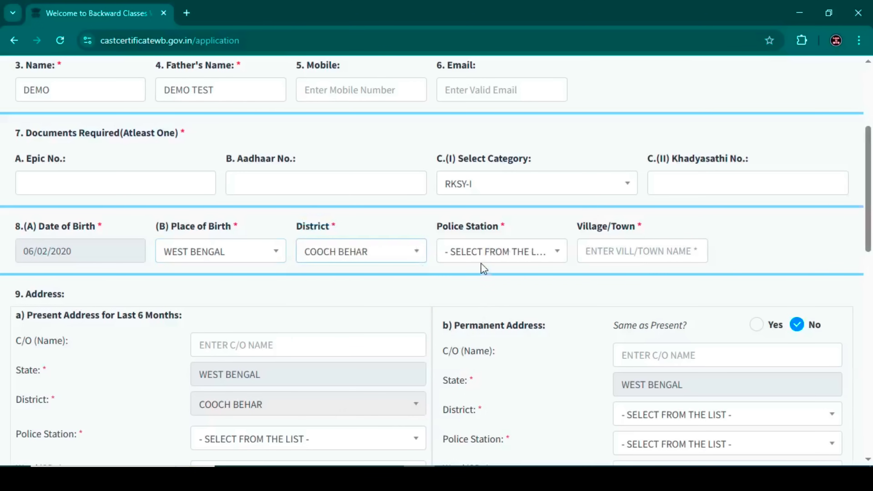
left_click(483, 257)
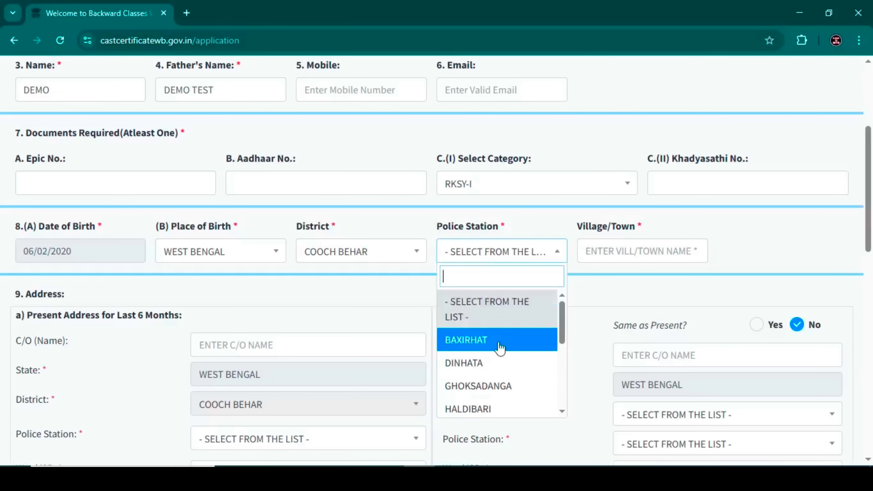
scroll(501, 348, "down", 2)
scroll(502, 347, "down", 2)
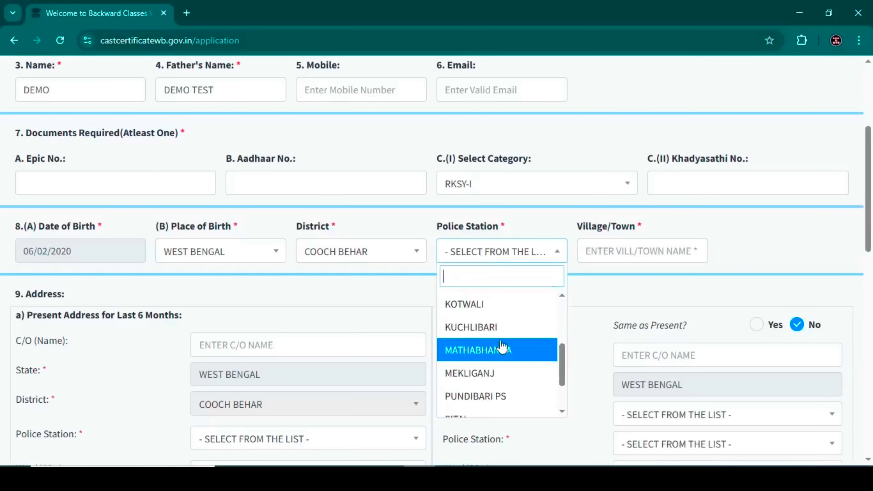
left_click(503, 347)
left_click(593, 254)
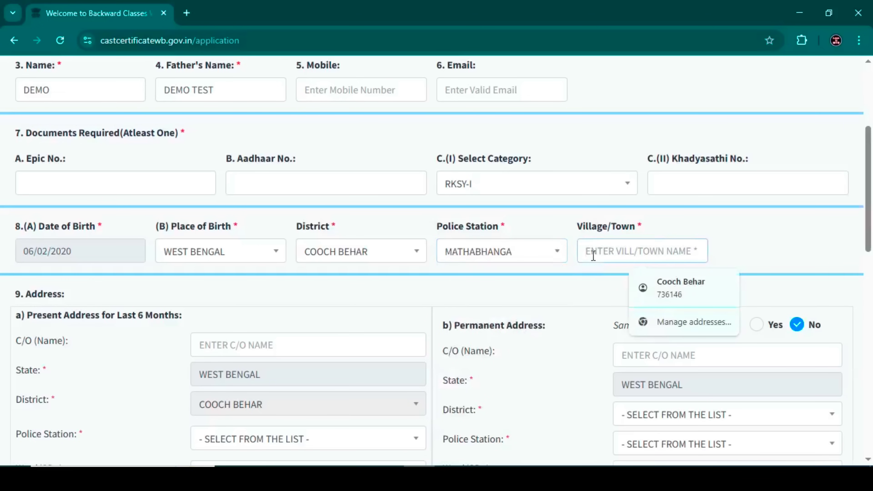
type("DEMO")
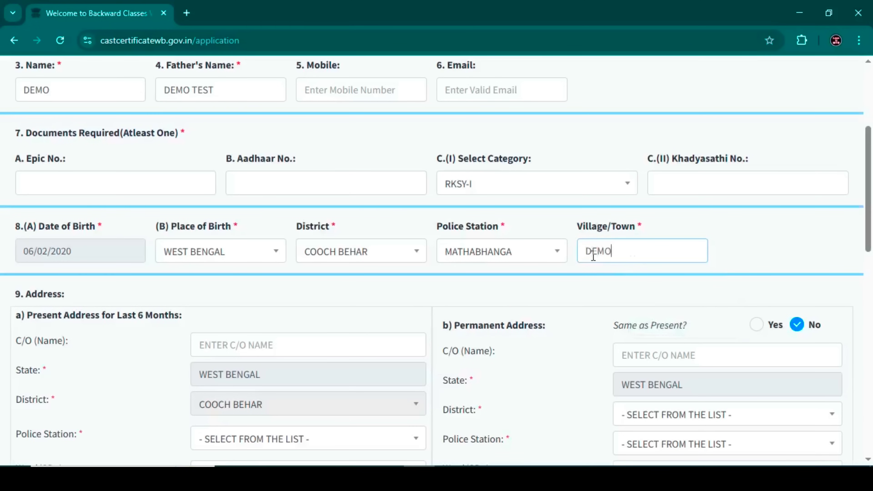
left_click(277, 293)
Examine the address section's heading for the present address of the last 6 months
scroll(289, 283, "down", 2)
scroll(290, 287, "down", 2)
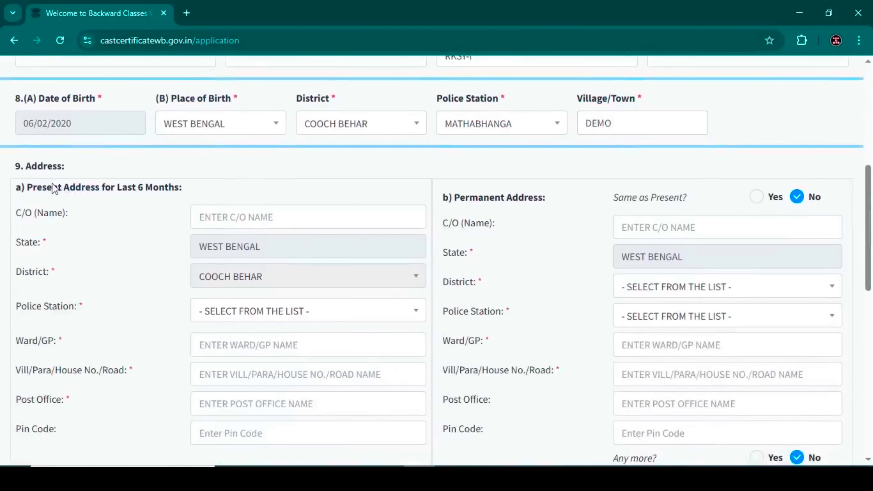
left_click_drag(23, 168, 82, 170)
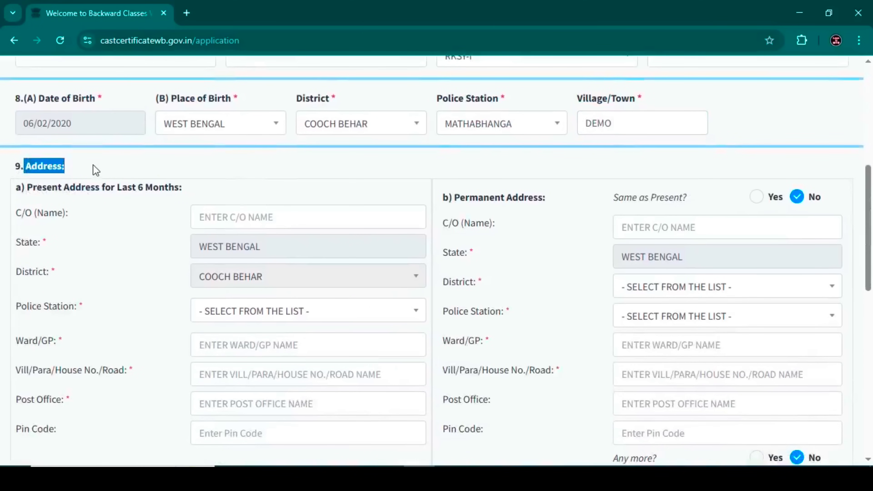
left_click_drag(26, 190, 187, 190)
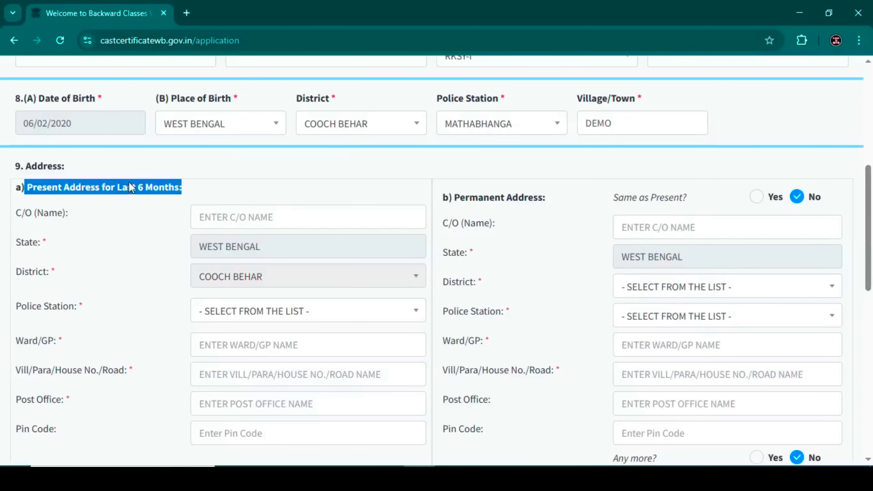
left_click_drag(138, 193, 181, 194)
left_click(179, 190)
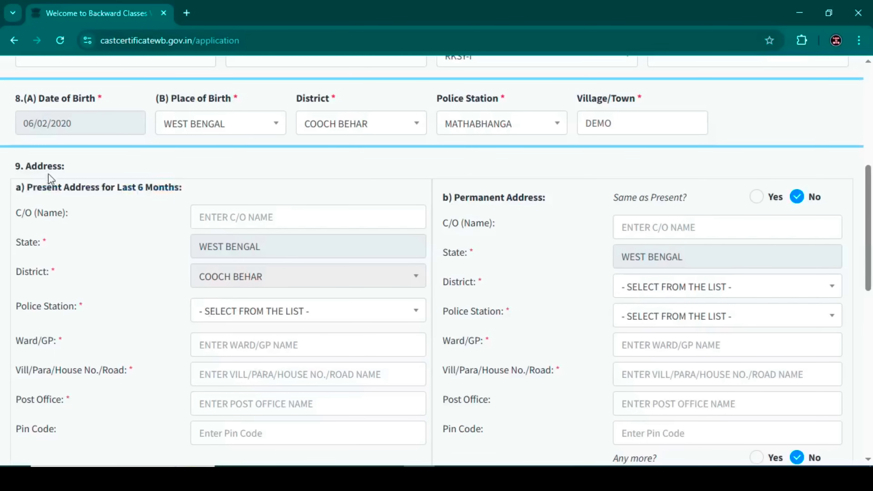
left_click_drag(23, 193, 179, 189)
left_click(179, 187)
In the present address, enter DEMO as the C/O name and select MATHABHANGA as the police station
left_click(232, 219)
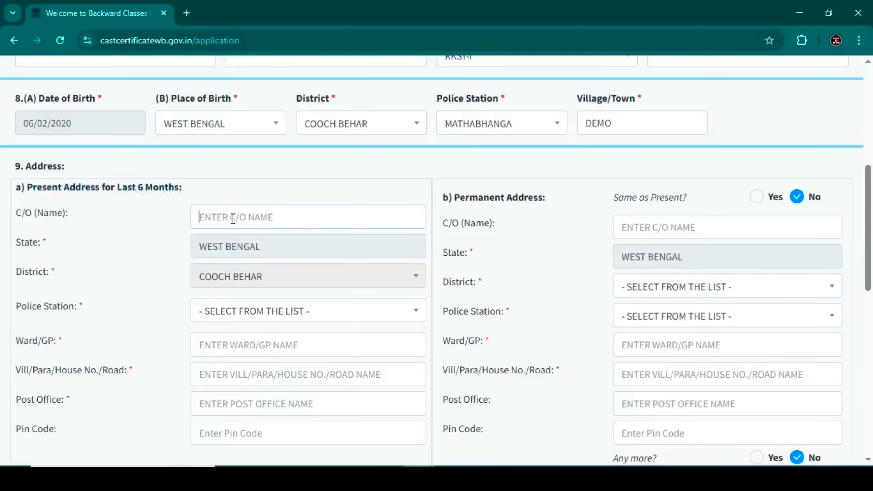
type("DEMO")
left_click(249, 310)
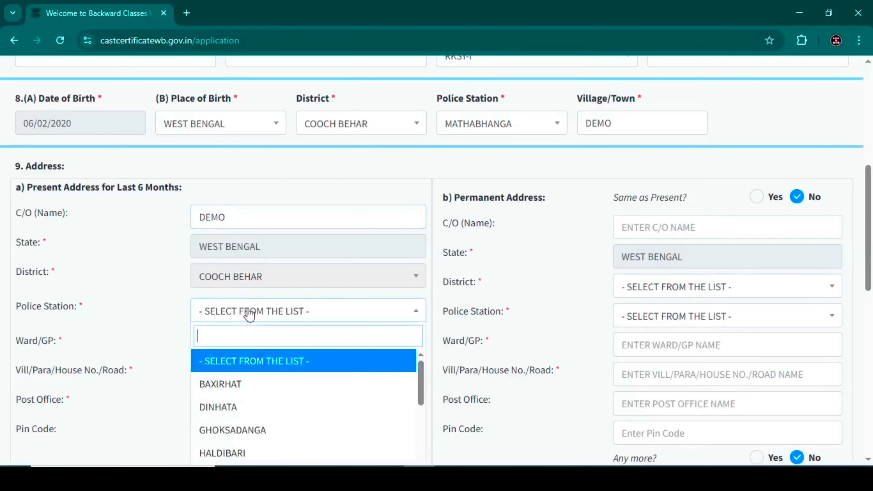
scroll(234, 432, "down", 2)
scroll(244, 426, "down", 1)
scroll(247, 425, "down", 3)
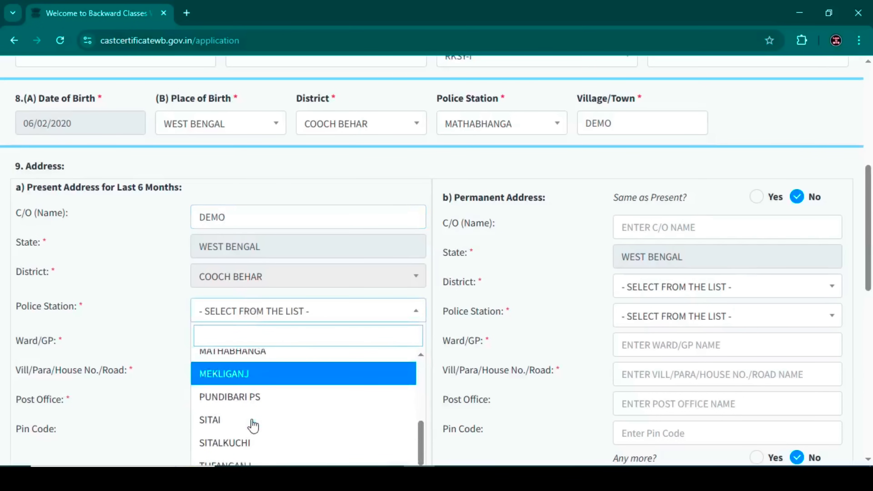
scroll(441, 358, "down", 3)
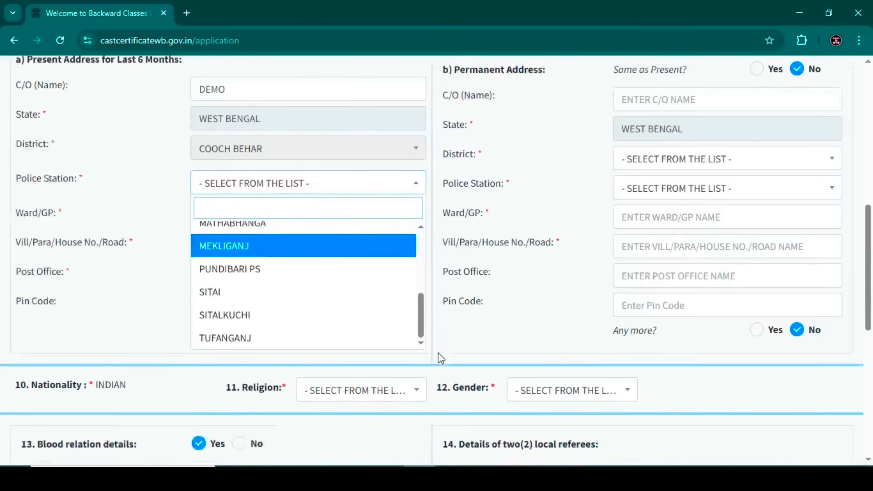
scroll(871, 227, "up", 1)
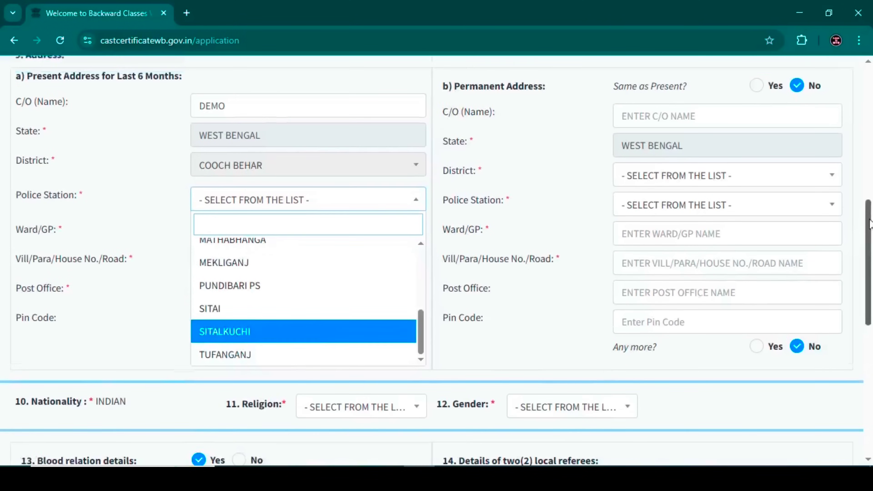
scroll(241, 320, "up", 3)
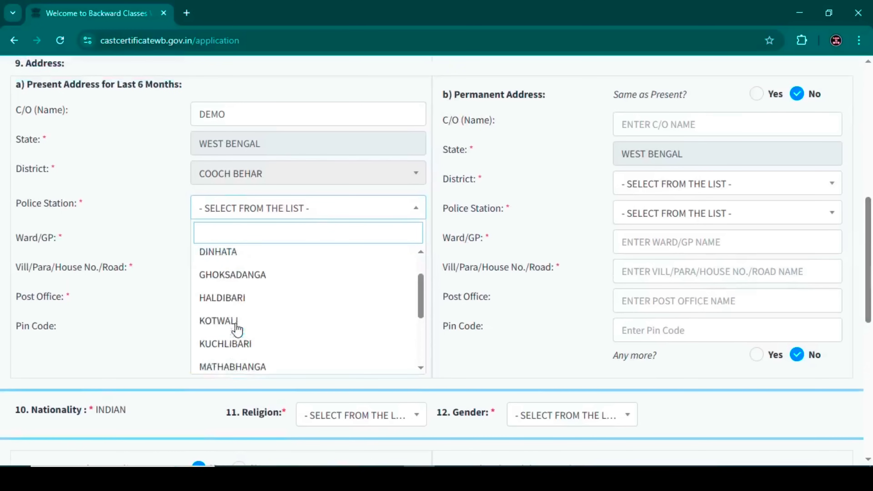
left_click(260, 372)
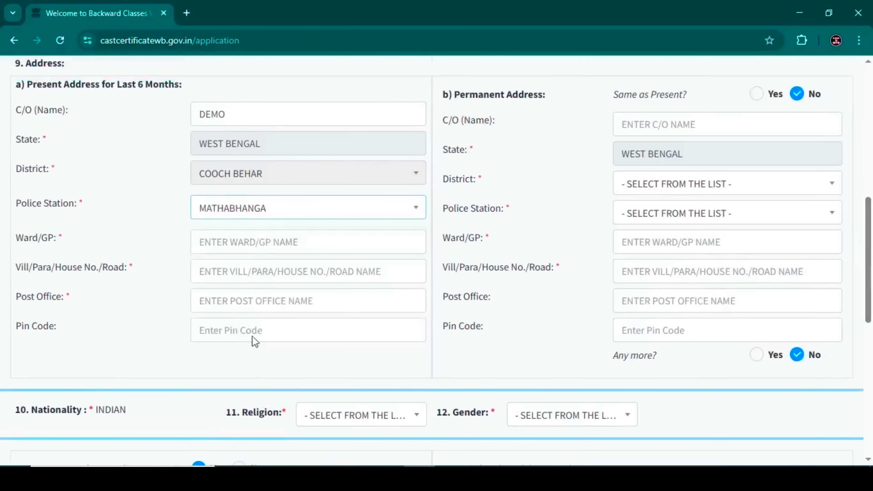
Complete the present address with ward/GP TEST, village/road DEMO, post office SKPO and the postal pin code
left_click(208, 245)
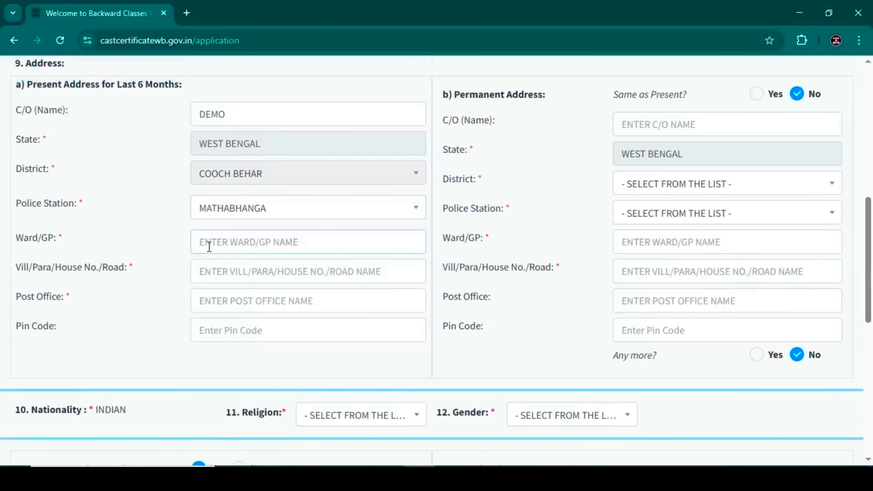
type("TEST")
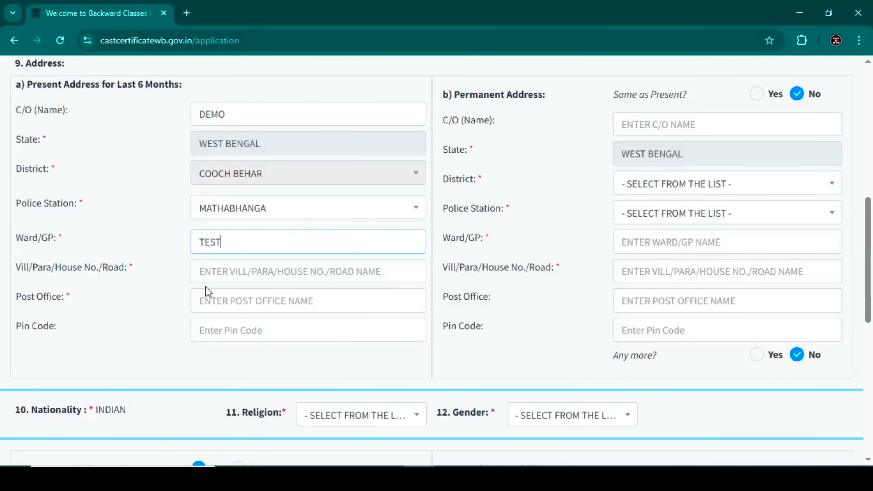
left_click(222, 275)
type("DEMO")
left_click(221, 307)
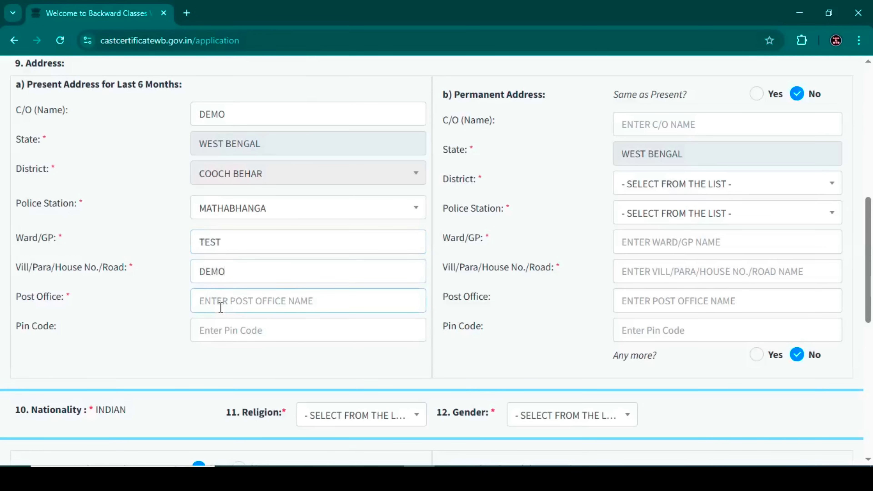
type("SKPO")
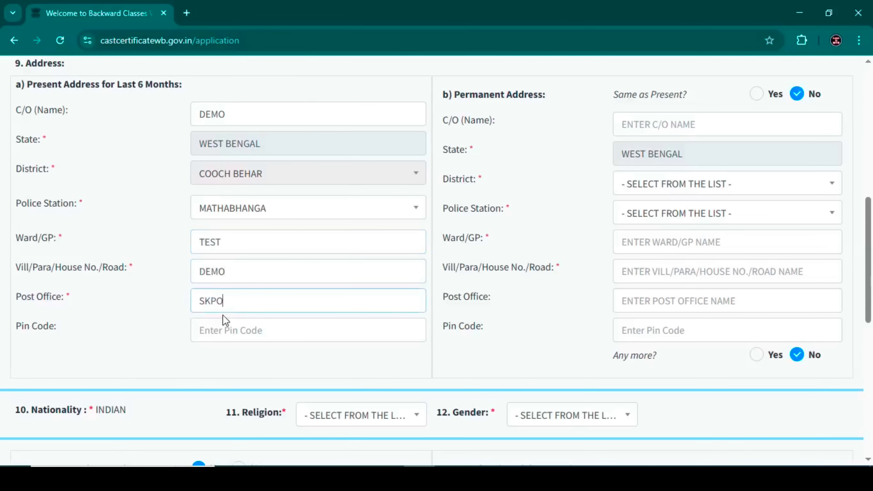
left_click(227, 326)
type("736146")
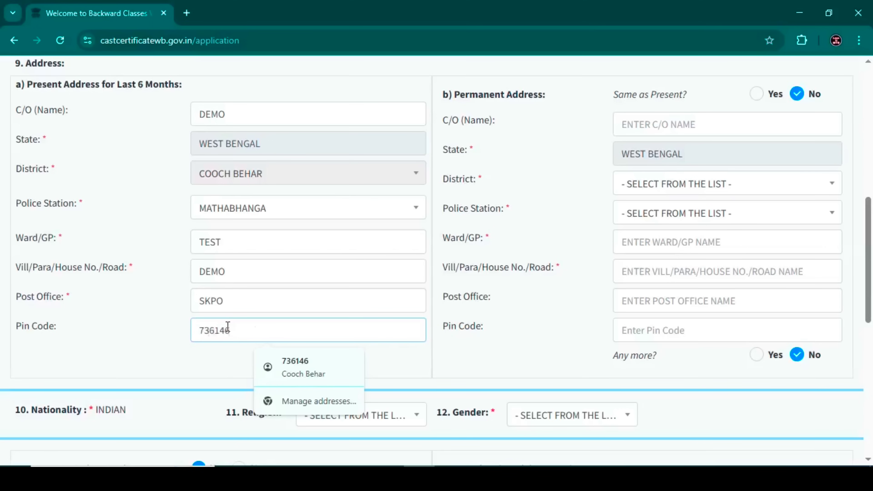
left_click(125, 313)
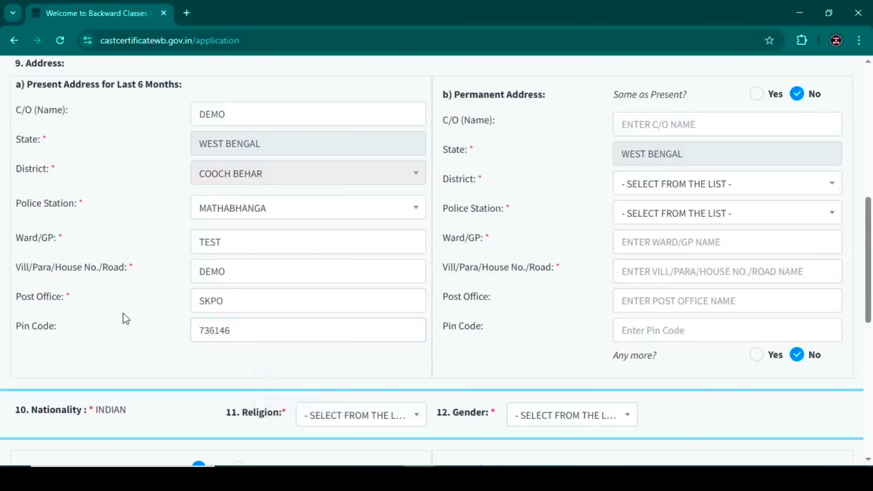
Mark the permanent address as the same as the present address
left_click_drag(450, 95, 549, 101)
left_click(551, 100)
left_click(757, 94)
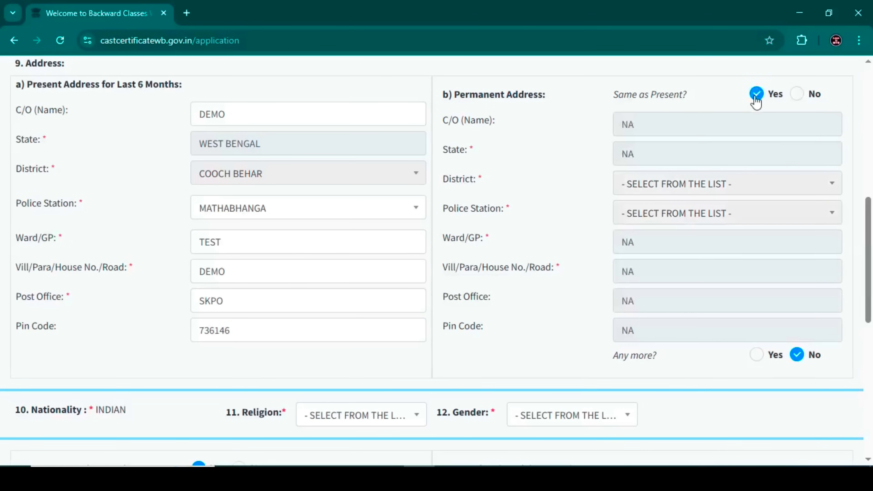
left_click(797, 98)
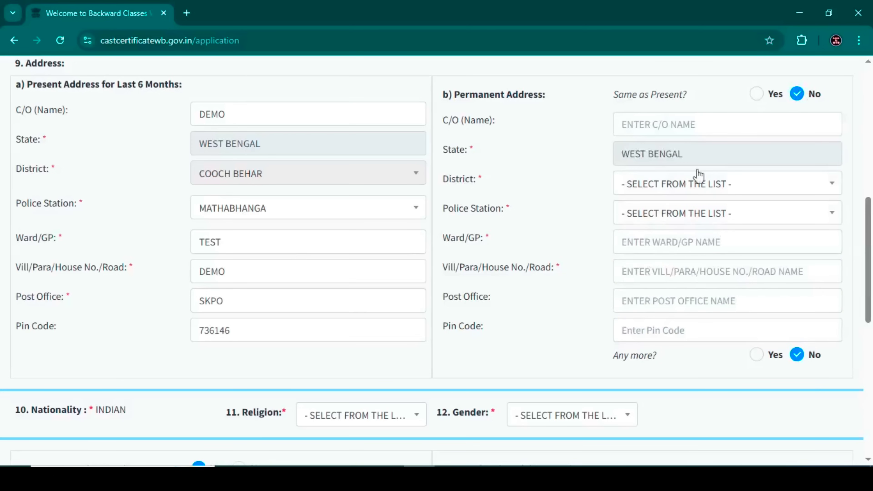
left_click(757, 97)
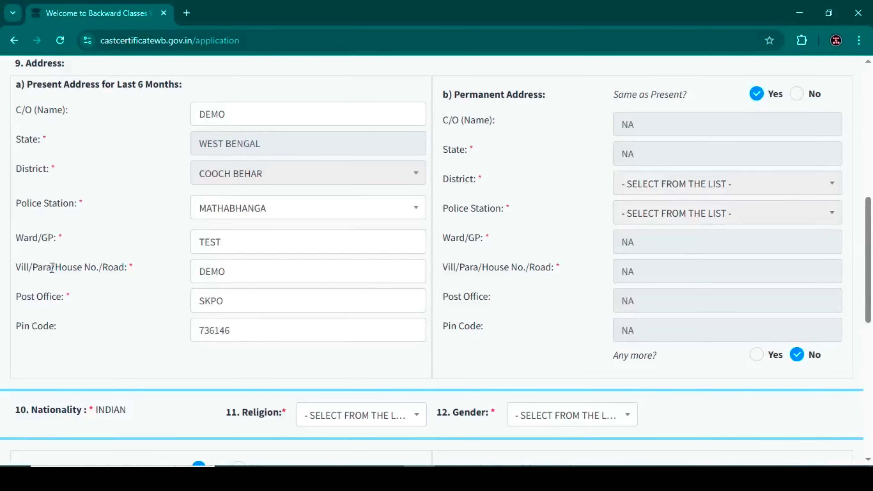
Set the applicant's religion to HINDUISM and gender to MALE
scroll(134, 251, "down", 7)
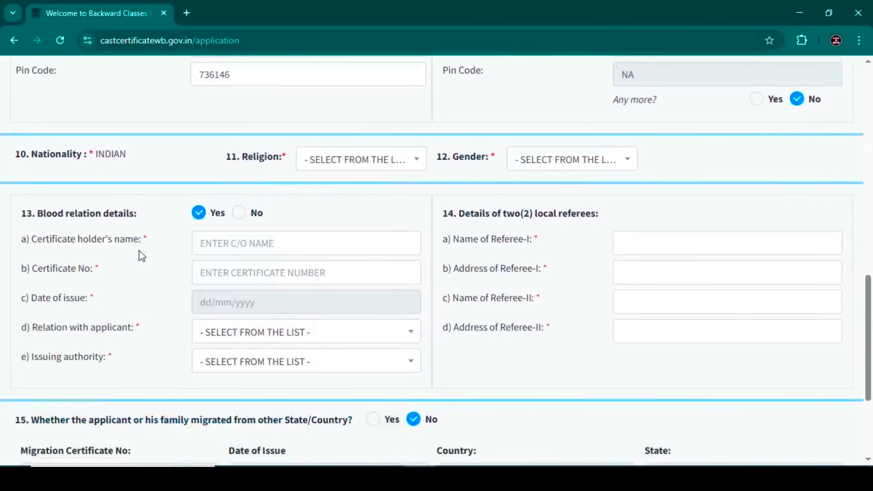
scroll(136, 250, "down", 2)
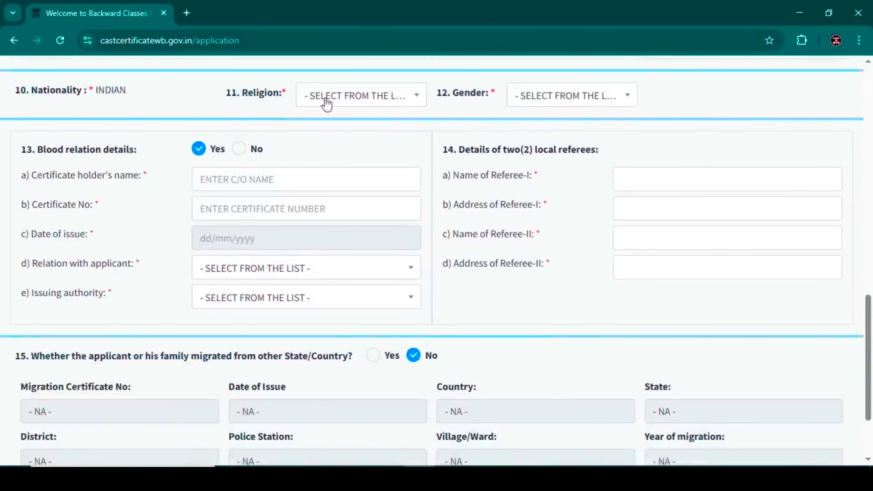
left_click(325, 100)
scroll(351, 206, "down", 1)
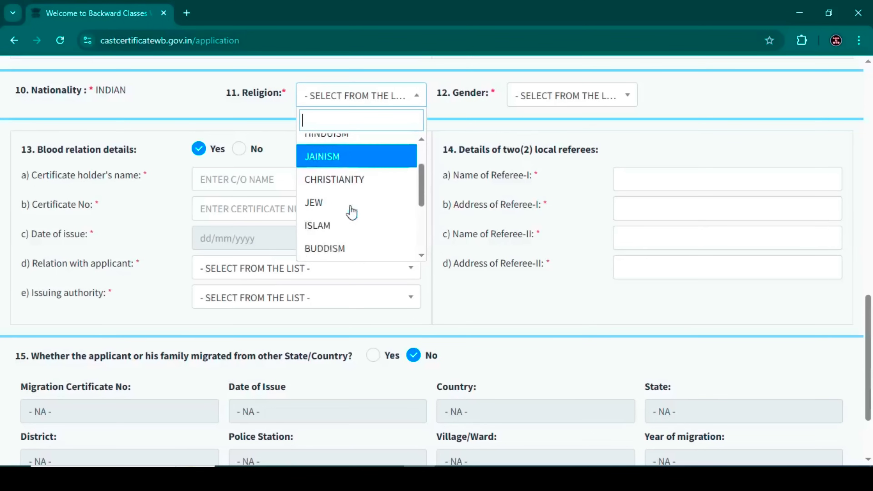
scroll(343, 184, "up", 2)
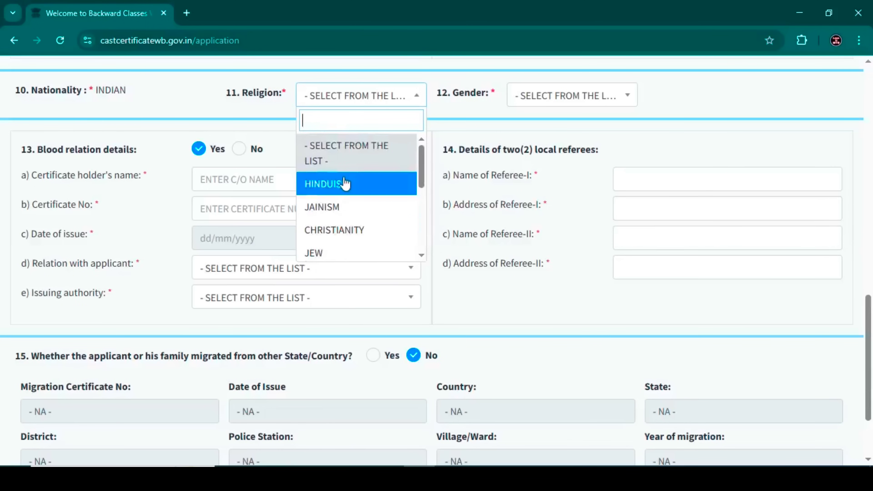
left_click(344, 186)
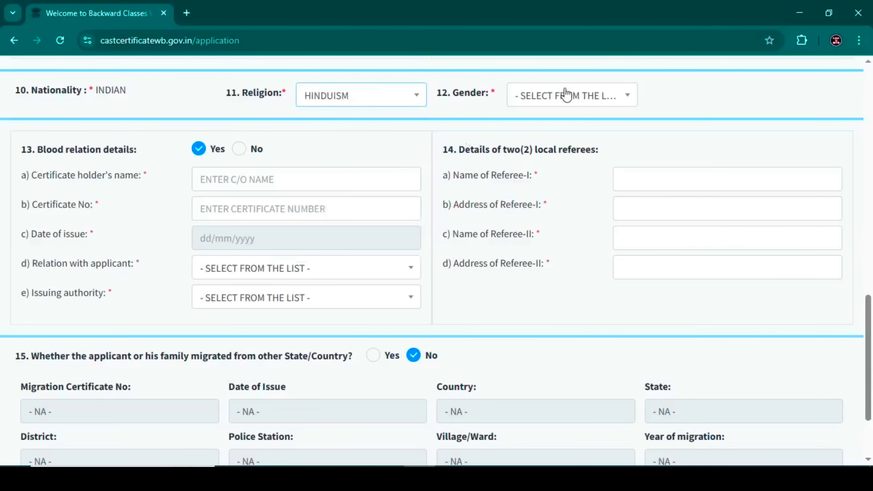
left_click(565, 95)
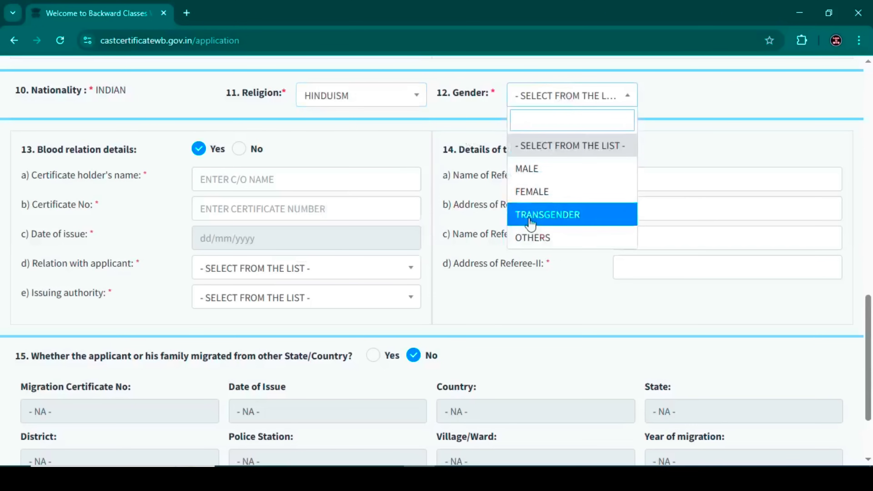
left_click(530, 169)
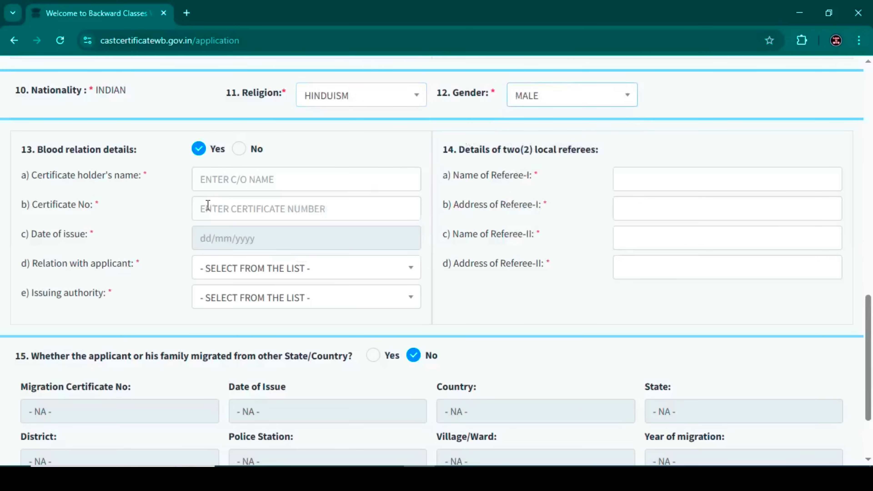
left_click_drag(38, 149, 138, 150)
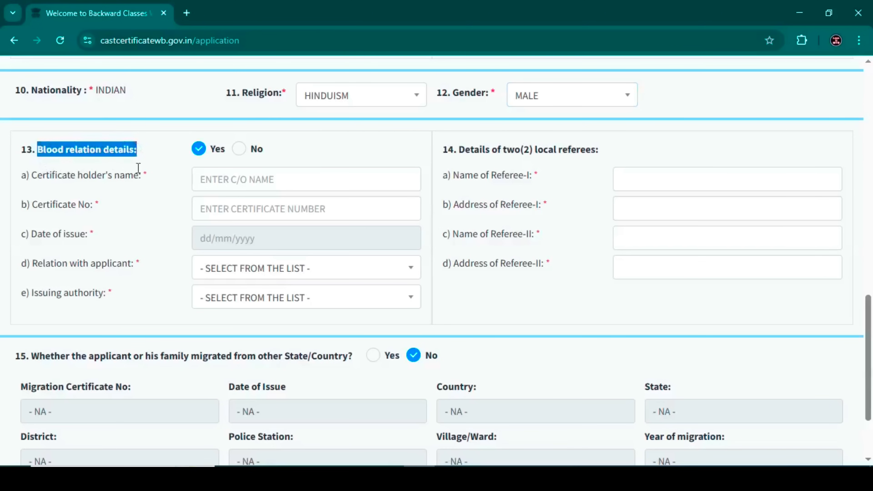
left_click(177, 172)
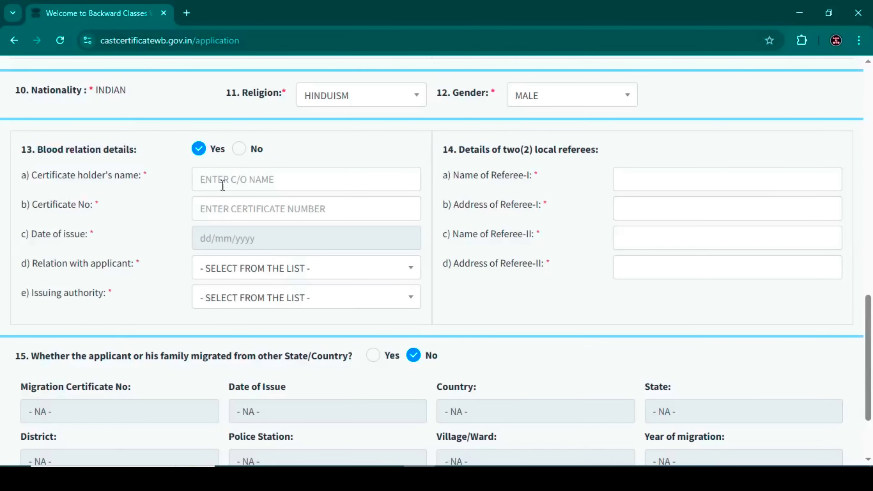
Examine the certificate holder's name, certificate number and date of issue fields in the blood relation details
left_click(248, 185)
left_click_drag(30, 204, 117, 225)
left_click(226, 206)
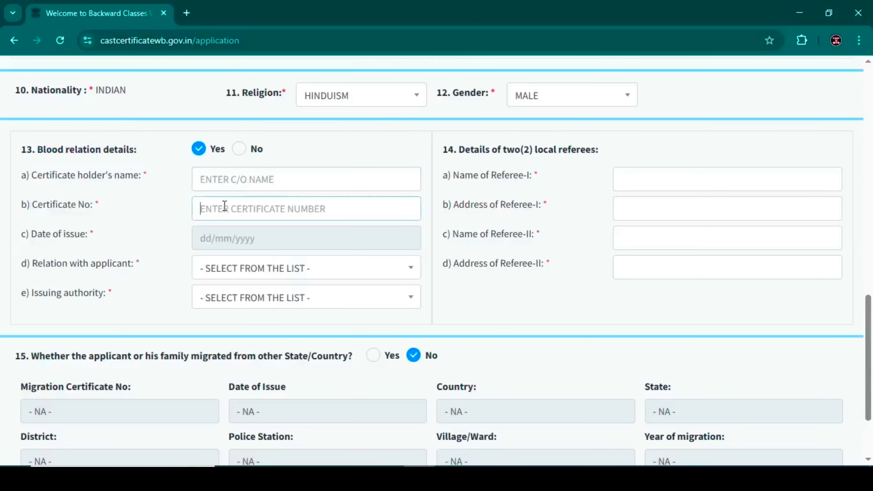
left_click_drag(31, 240, 232, 237)
left_click(216, 242)
left_click(148, 265)
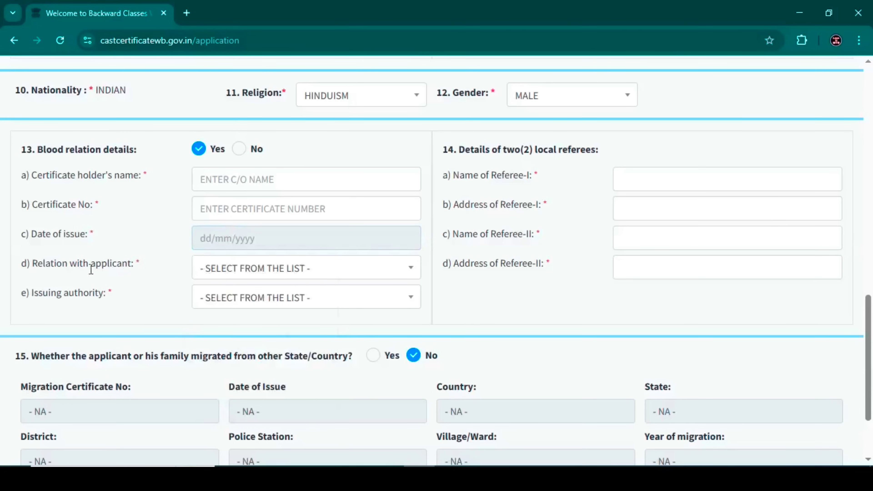
Set the relation with the applicant to OTHERS(--PLEASE SPECIFY--) in the blood relation details
left_click_drag(35, 270, 149, 265)
left_click(215, 270)
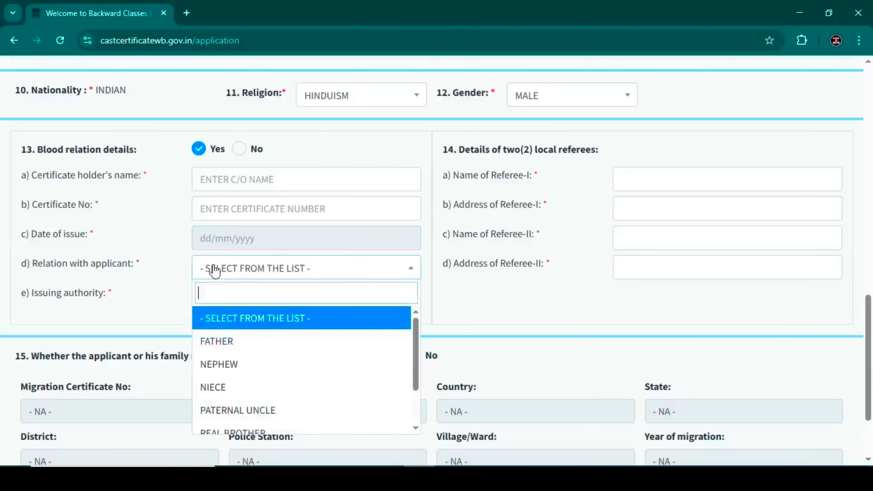
scroll(286, 370, "down", 2)
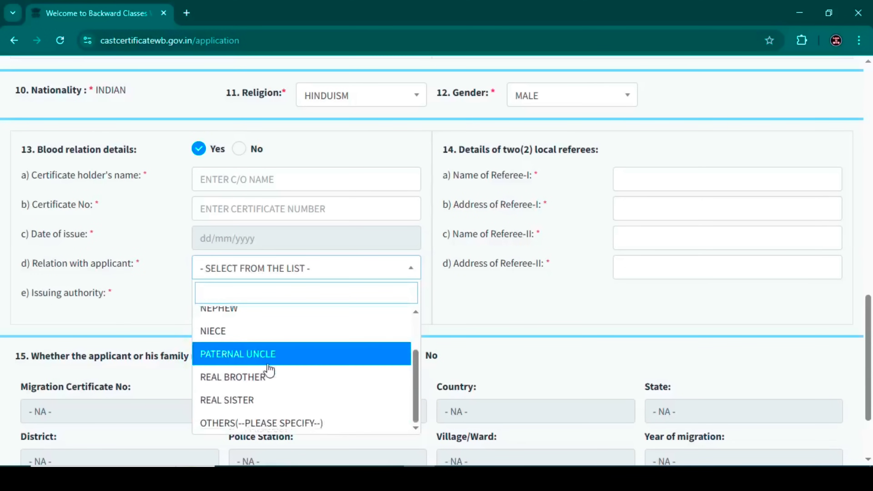
left_click(288, 422)
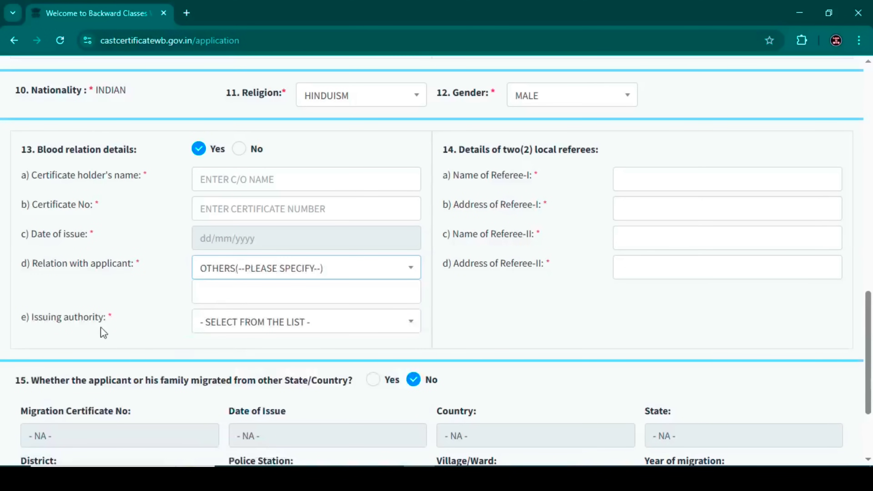
Select MATHABHANGA as the issuing authority in the blood relation details, with blood relation marked Yes
left_click(221, 325)
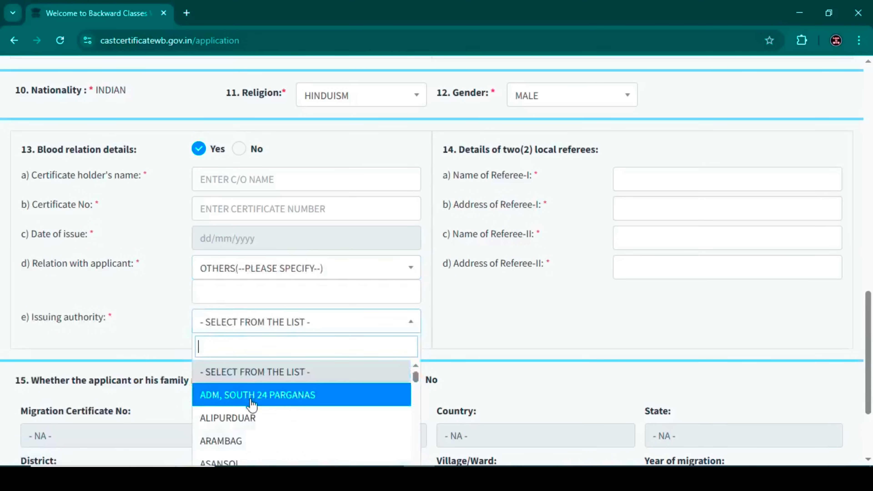
type("MT")
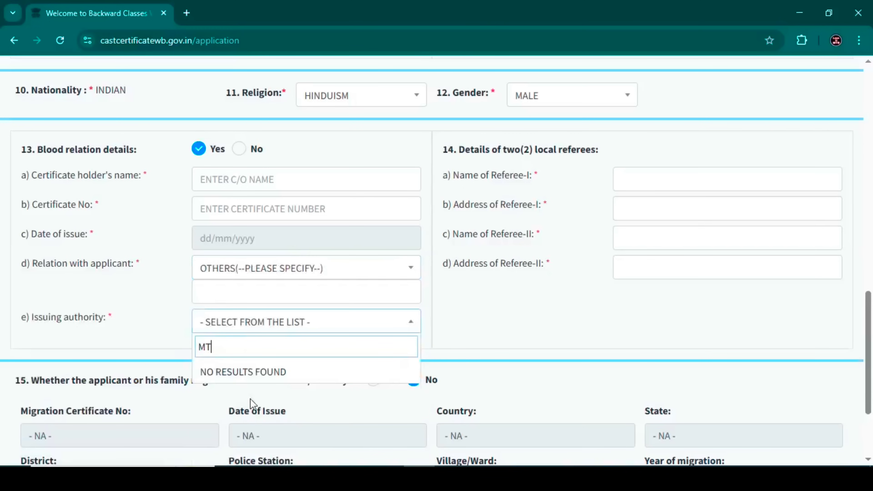
key("BackSpace")
type("AT")
left_click(232, 376)
left_click(151, 344)
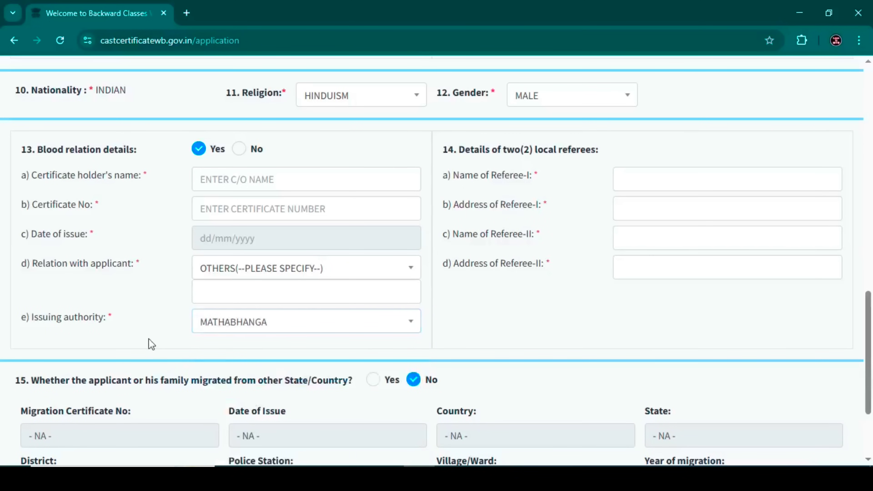
left_click(237, 151)
left_click(199, 151)
Examine the name and address fields required for the two local referees
left_click_drag(458, 154, 507, 153)
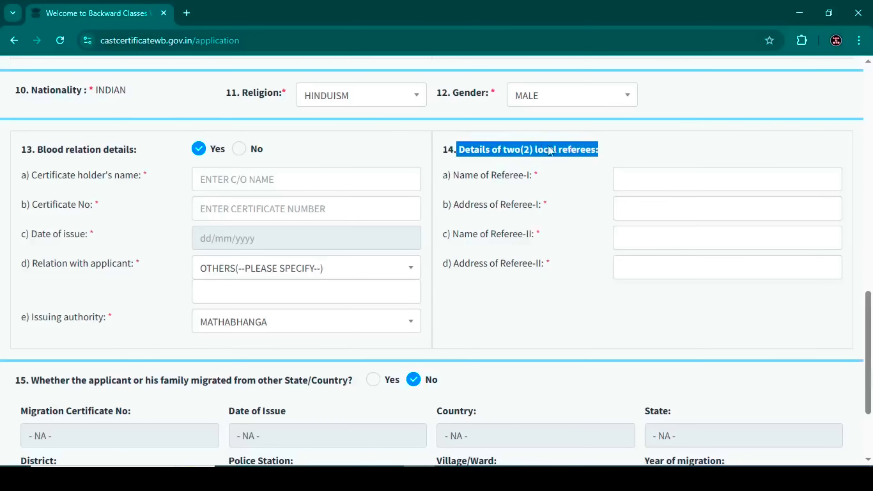
left_click(512, 188)
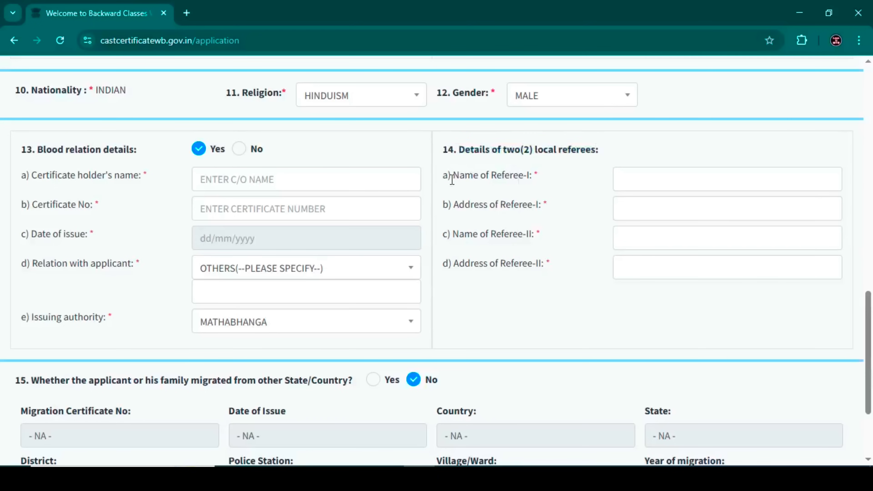
left_click_drag(458, 179, 533, 179)
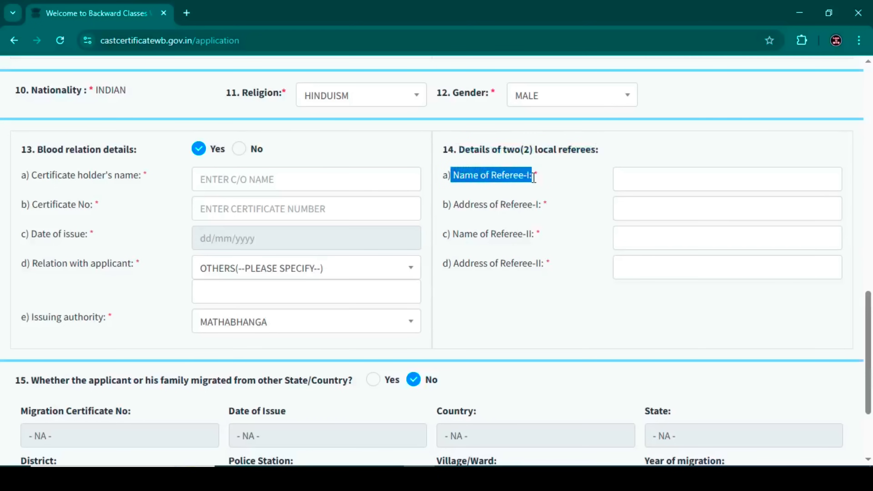
left_click_drag(454, 206, 547, 205)
left_click_drag(457, 238, 502, 249)
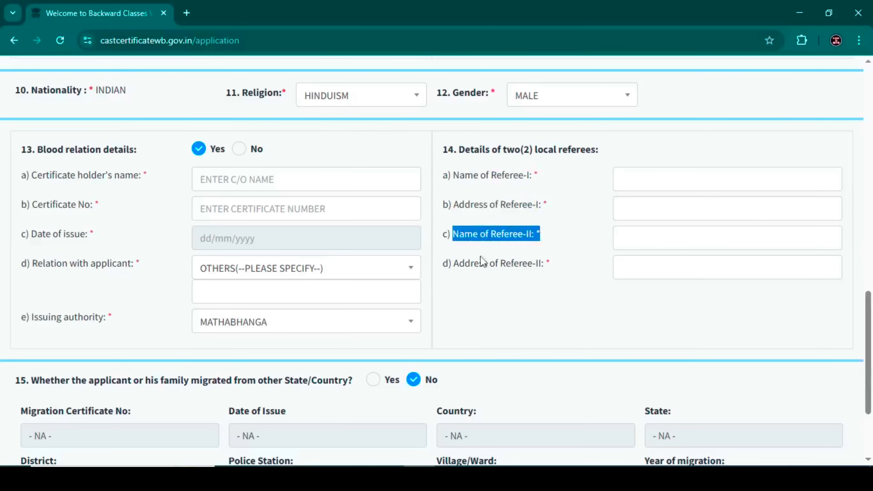
left_click_drag(458, 267, 551, 266)
left_click(541, 235)
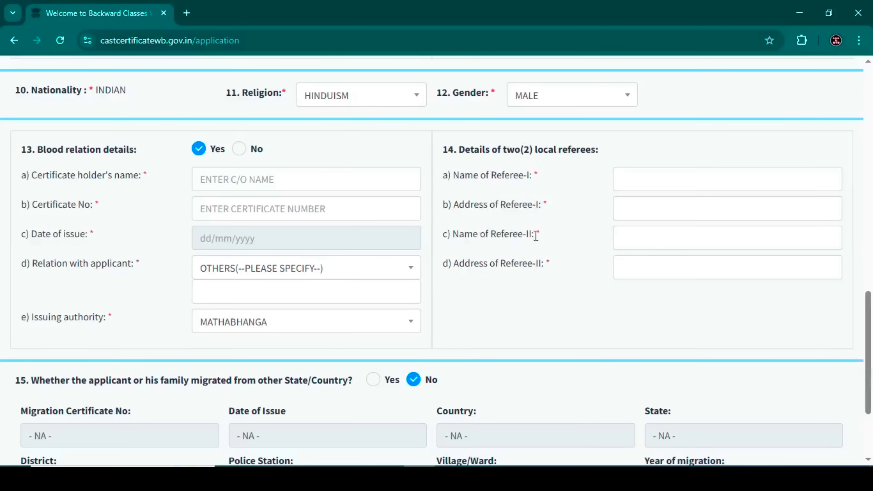
Save the application details and attach download.jpg as the applicant's photograph on the document upload page
scroll(371, 269, "down", 3)
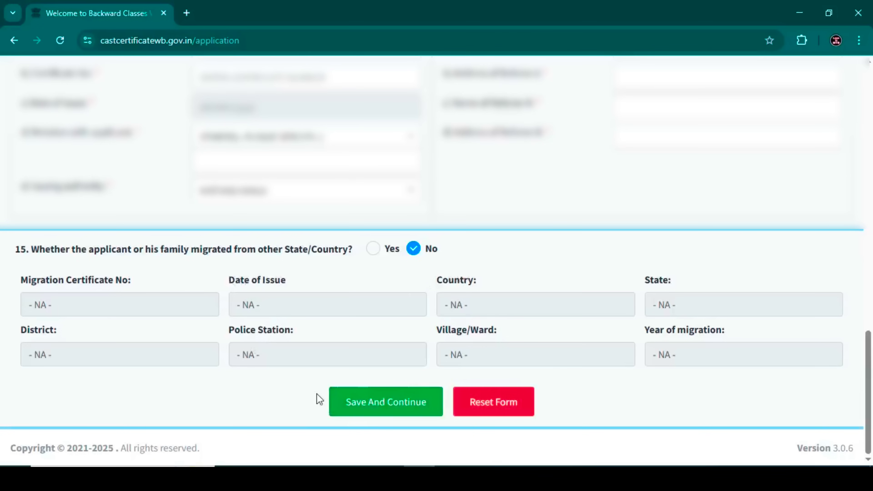
left_click(333, 400)
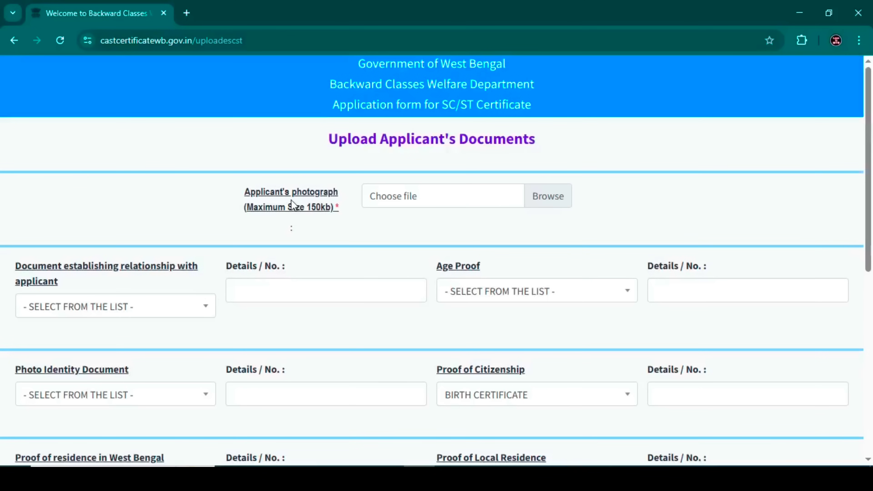
key("Return")
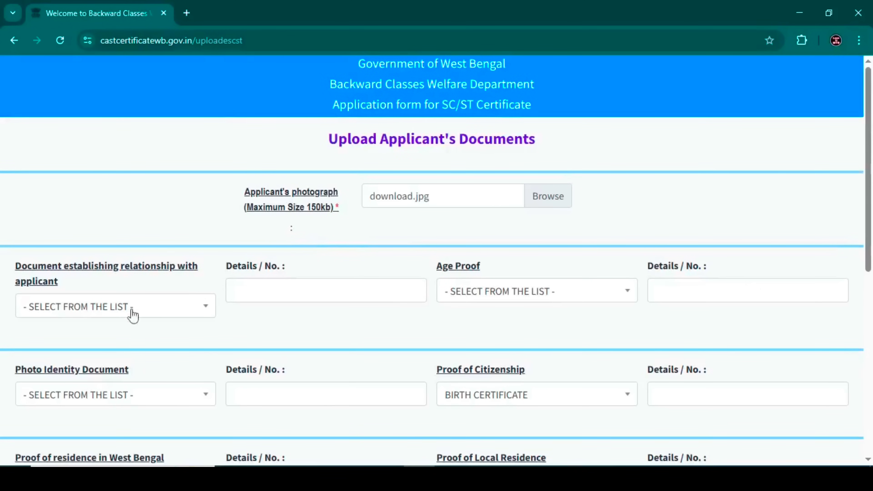
Choose BLOOD RELATION CHART as the document establishing relationship with the applicant and AADHAR CARD as the age proof
scroll(79, 306, "down", 2)
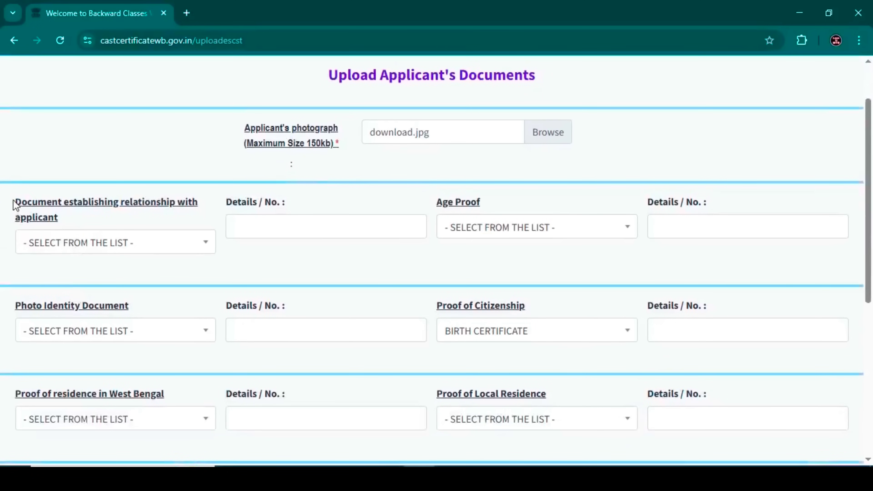
left_click_drag(15, 203, 82, 226)
left_click(85, 227)
left_click(102, 250)
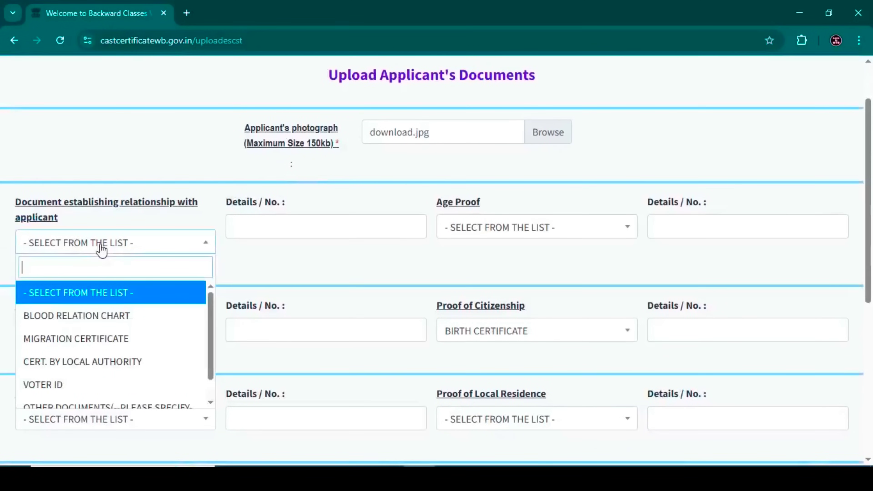
left_click(89, 317)
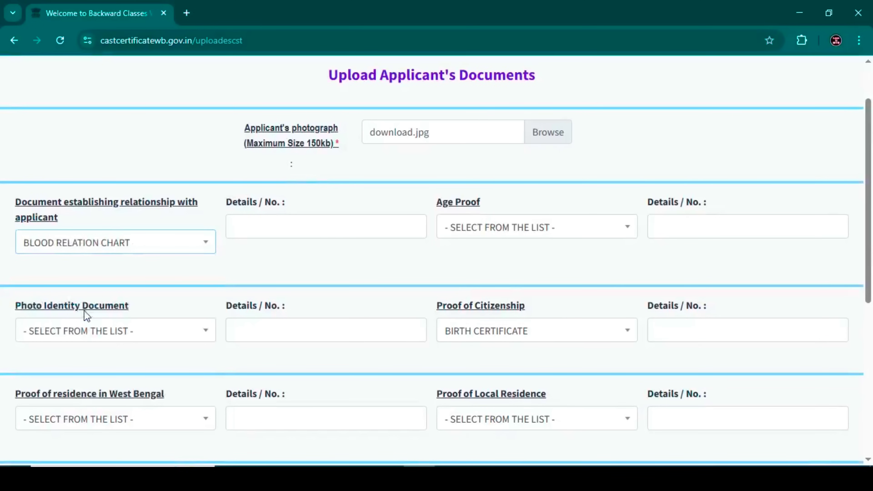
left_click(476, 238)
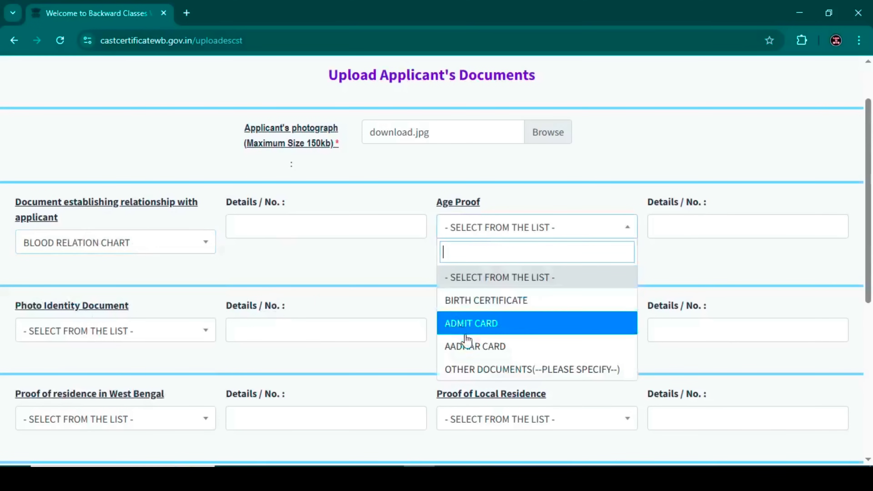
left_click(479, 351)
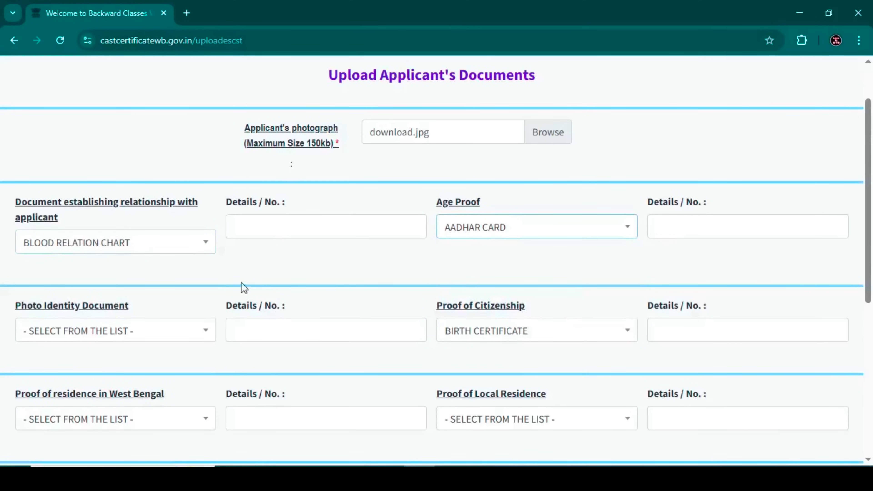
Choose AADHAR CARD as the photo identity document and RATION CARD as the proof of citizenship
scroll(206, 280, "down", 2)
left_click(89, 270)
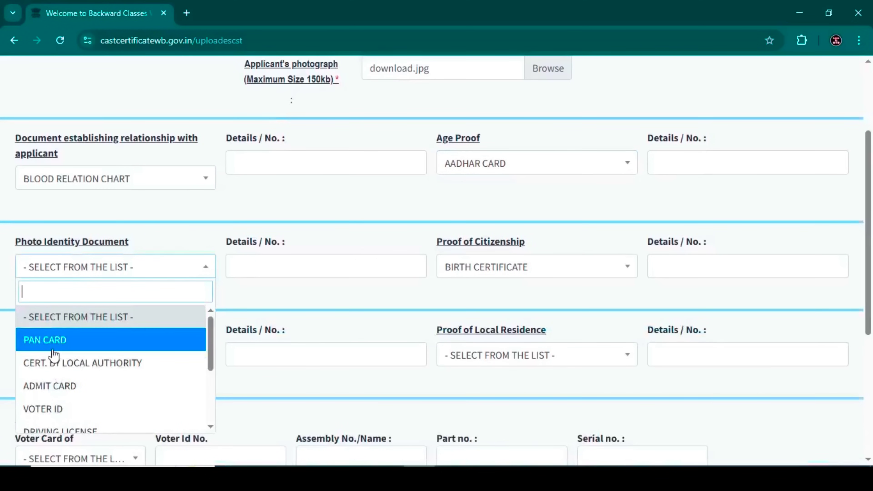
scroll(71, 348, "down", 2)
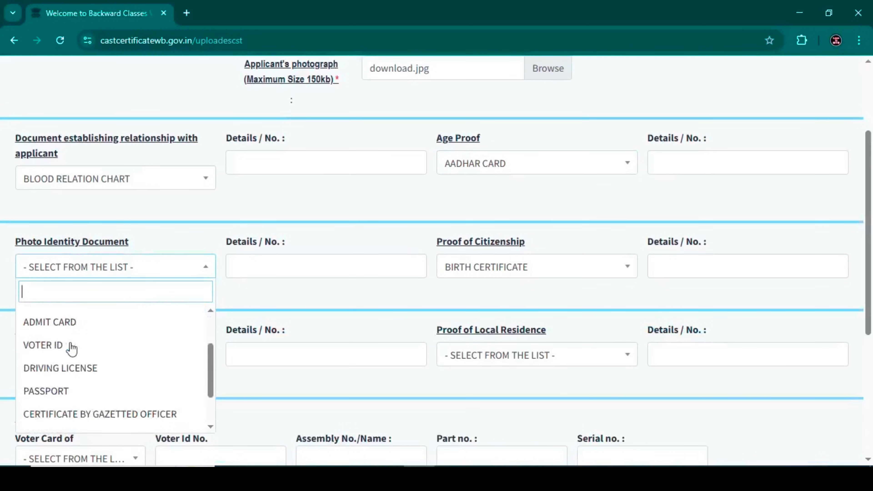
scroll(64, 397, "down", 1)
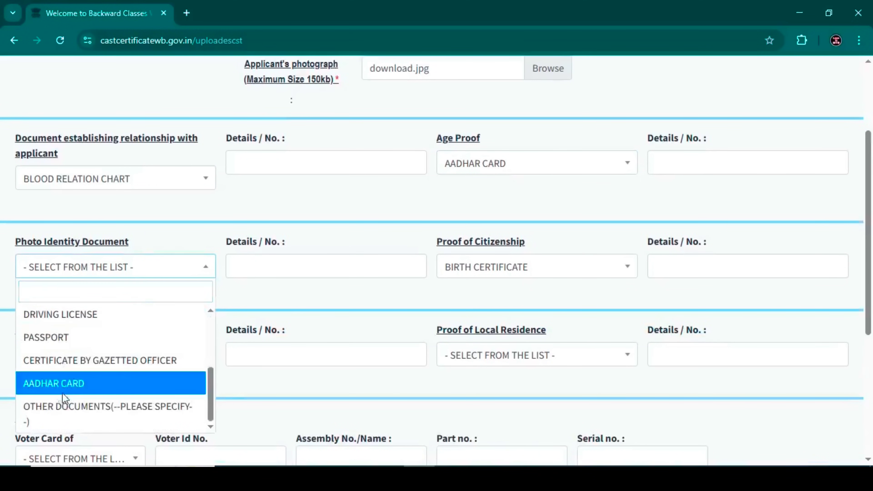
left_click(73, 387)
left_click(472, 271)
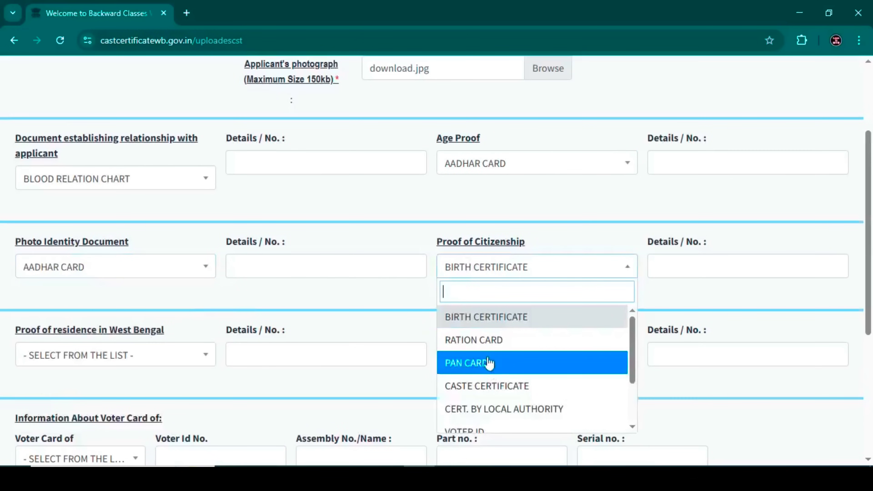
left_click(491, 339)
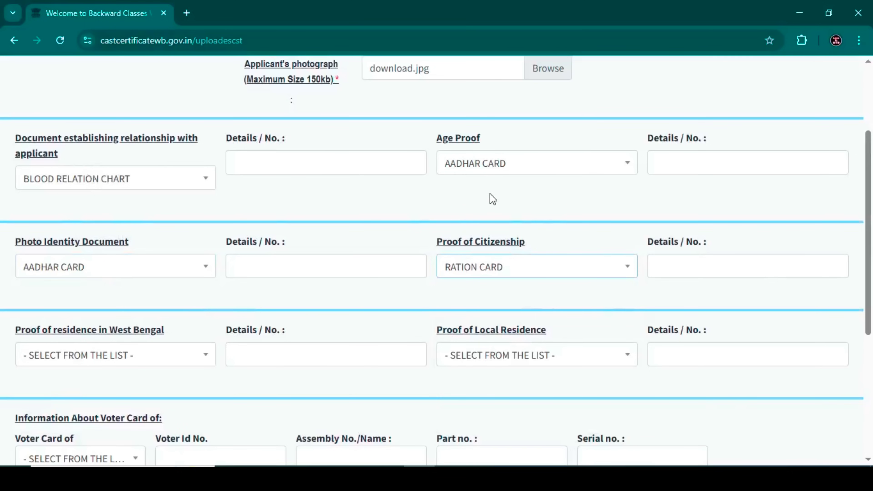
Choose VOTER ID as the proof of residence in West Bengal and AADHAR CARD as the proof of local residence
scroll(363, 259, "down", 2)
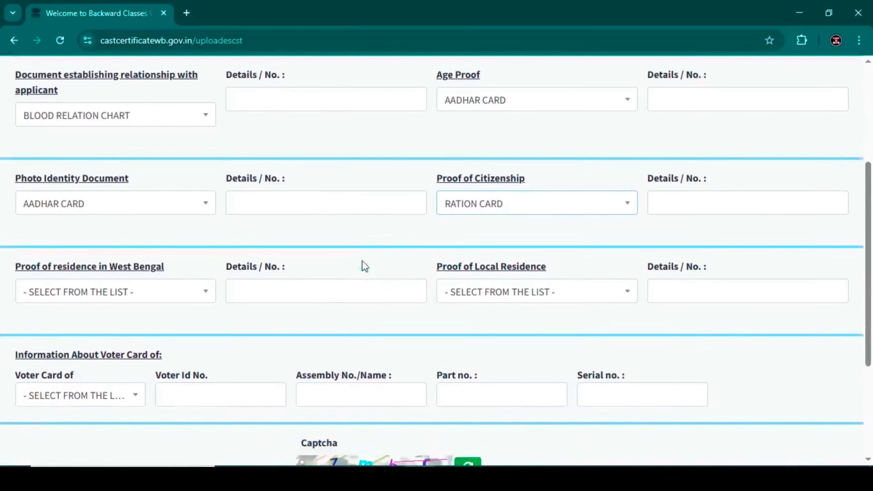
left_click(126, 294)
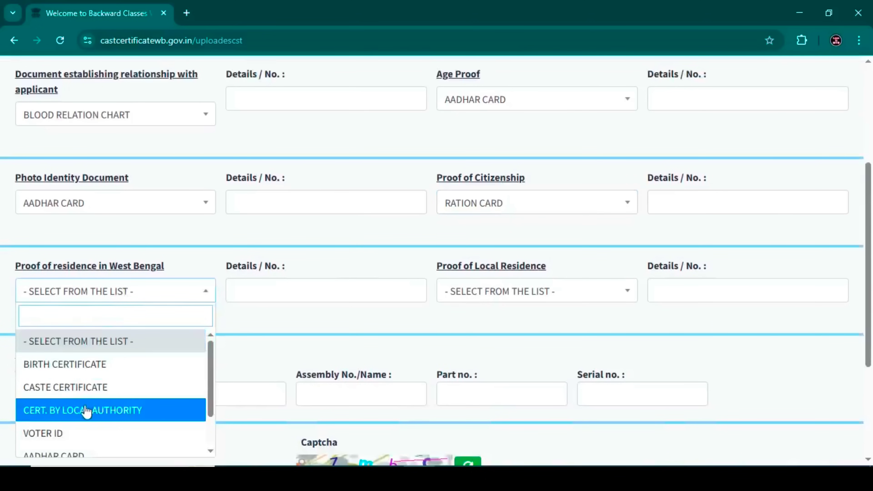
scroll(86, 410, "down", 2)
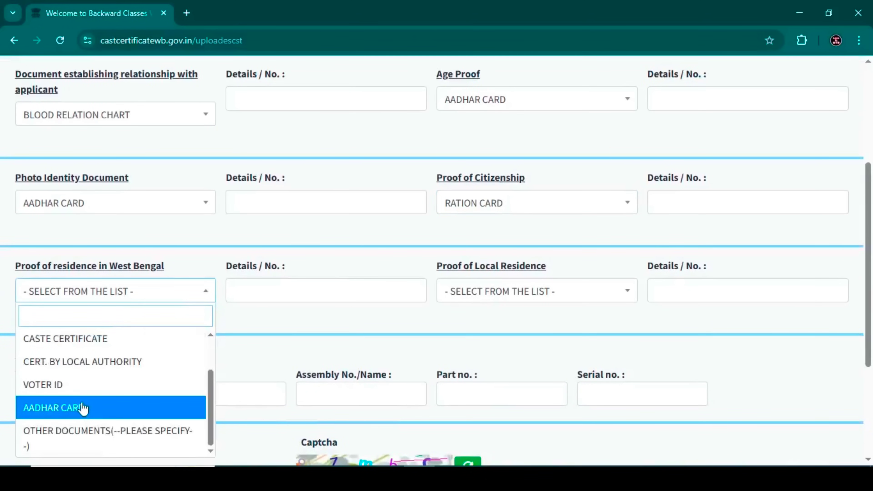
left_click(83, 392)
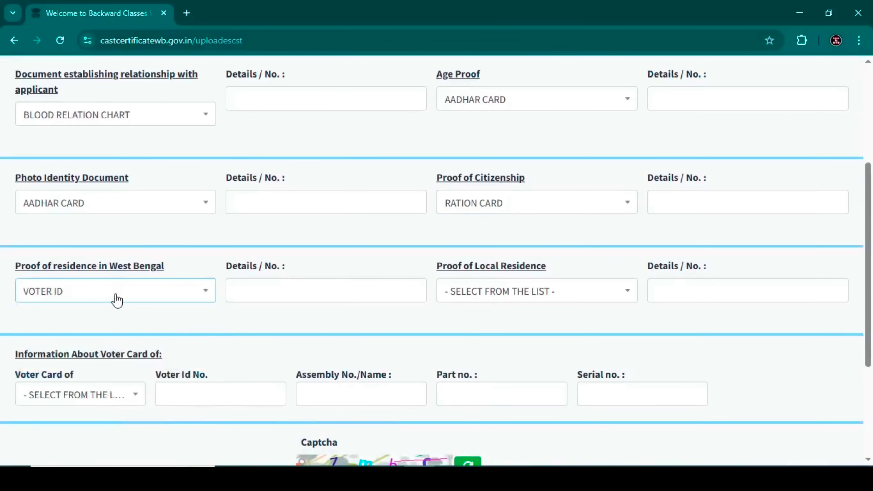
left_click(510, 293)
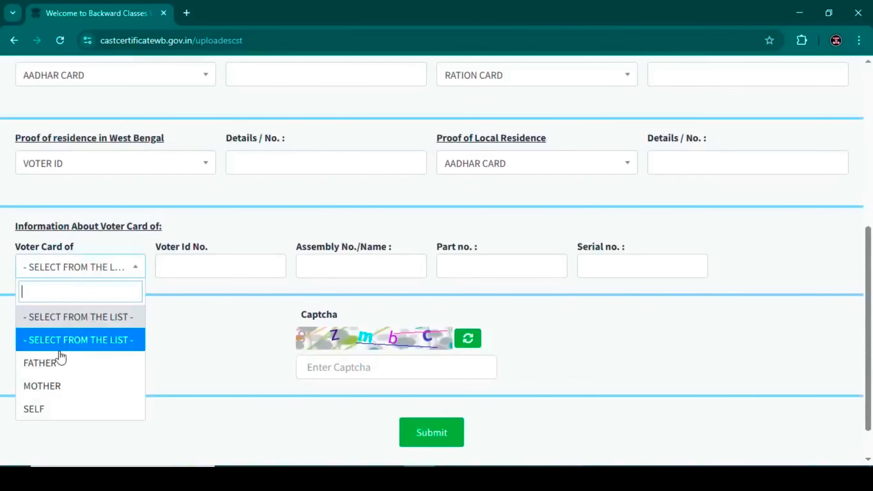
Set the voter card information to FATHER and get a new captcha image
left_click(50, 421)
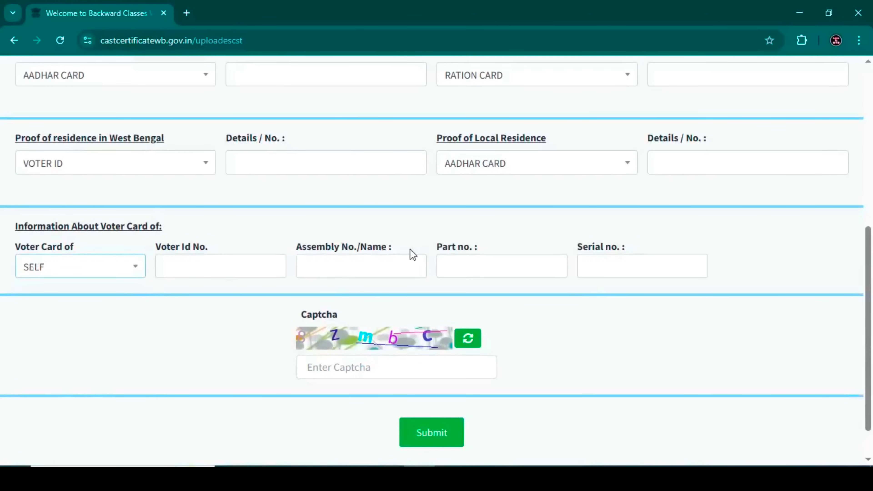
left_click(108, 275)
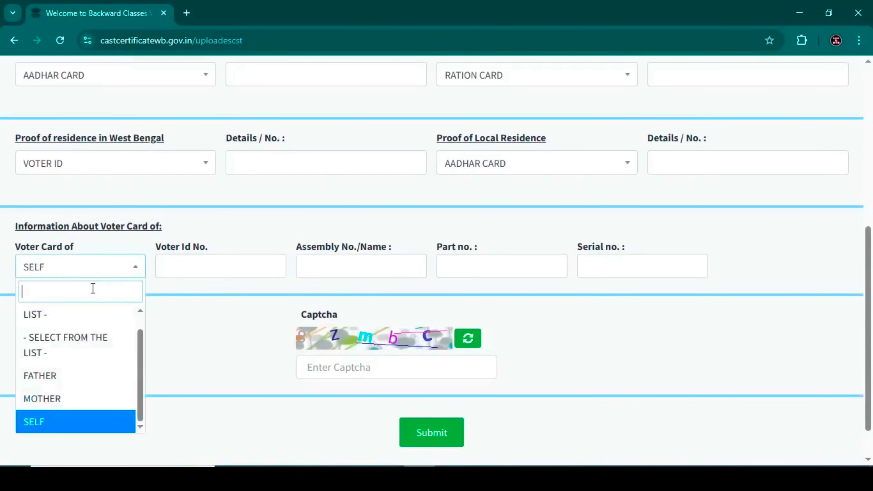
left_click(64, 378)
left_click(316, 375)
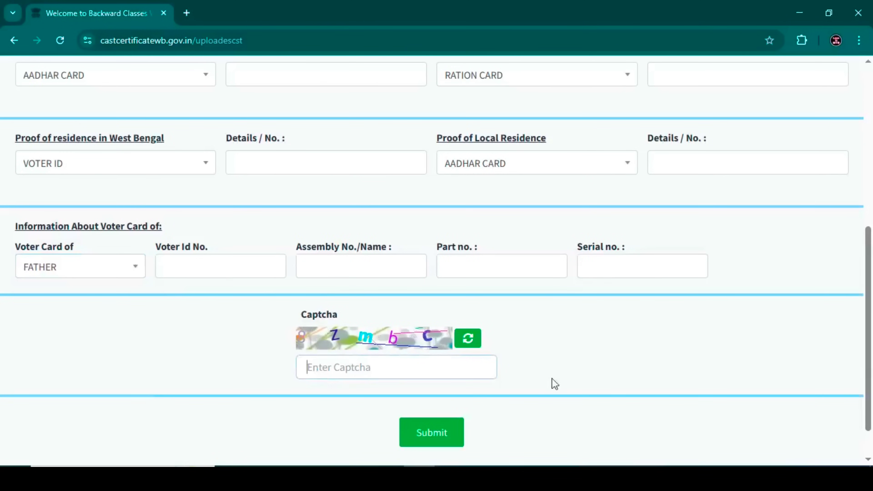
left_click(478, 343)
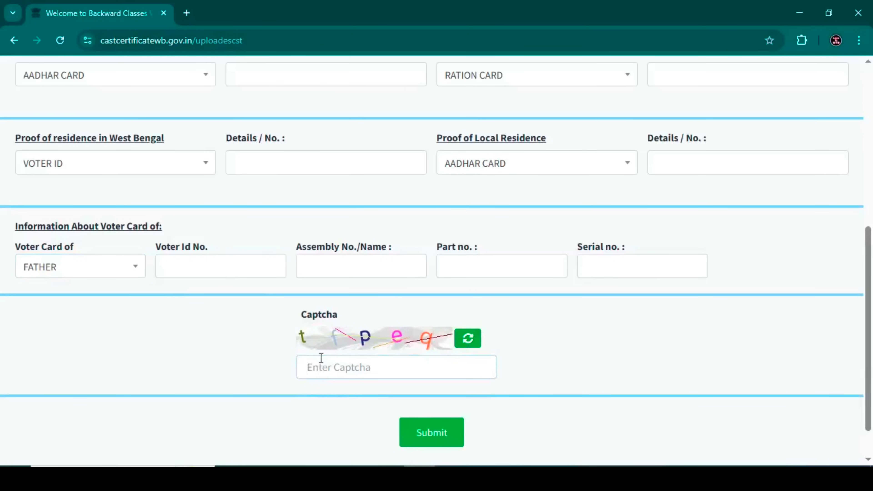
Enter the captcha text shown in the image and submit the caste certificate application
type("tfp")
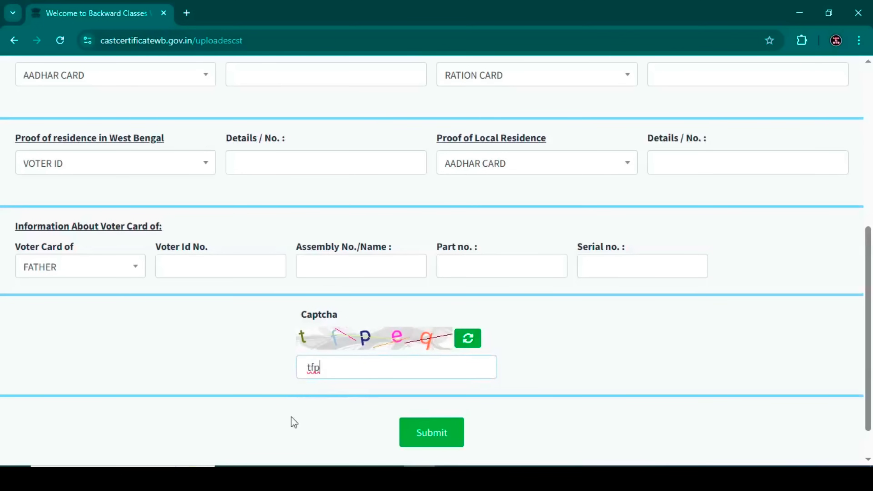
type("eq")
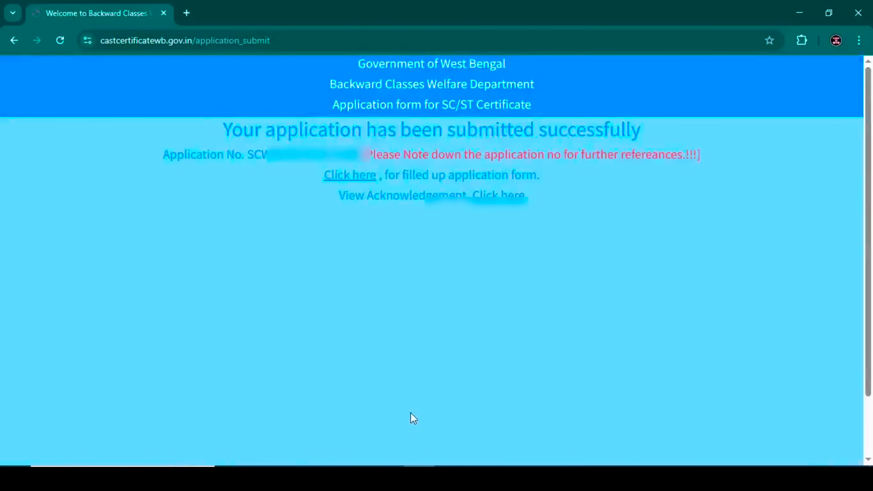
Copy the application number from the submission confirmation page for further reference
left_click_drag(247, 155, 364, 154)
right_click(346, 152)
left_click(382, 172)
left_click(221, 355)
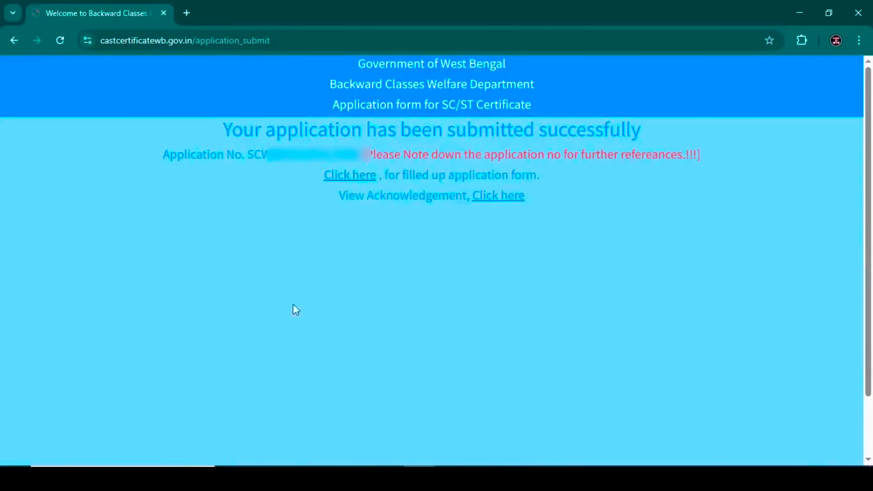
Open the filled-up application form and read through its details
left_click(357, 183)
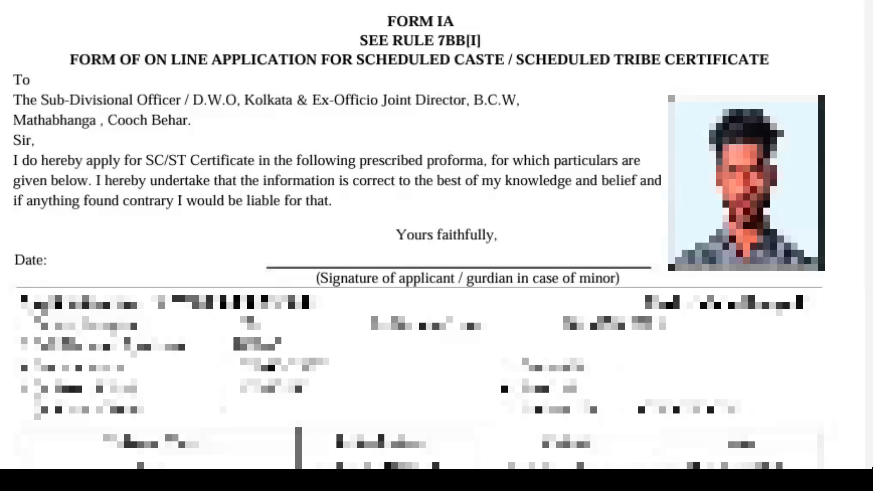
scroll(778, 359, "down", 15)
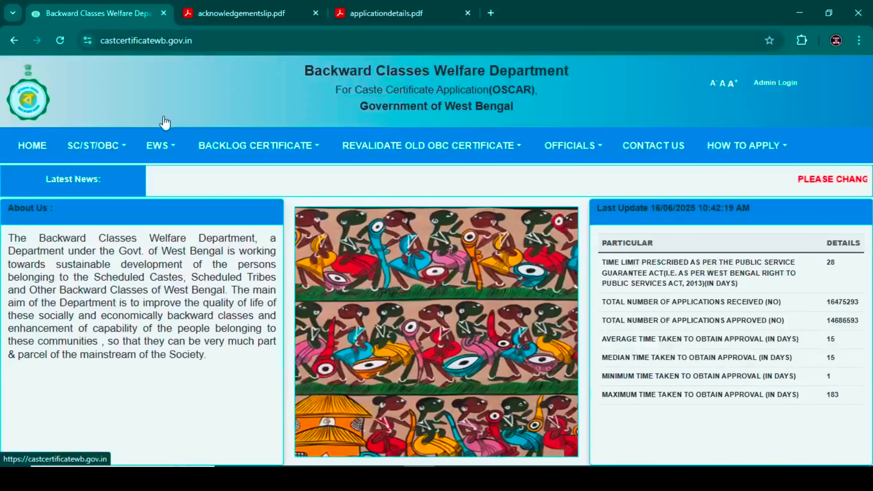
Look up the status of the SC/ST/OBC application using the copied application number
left_click(94, 146)
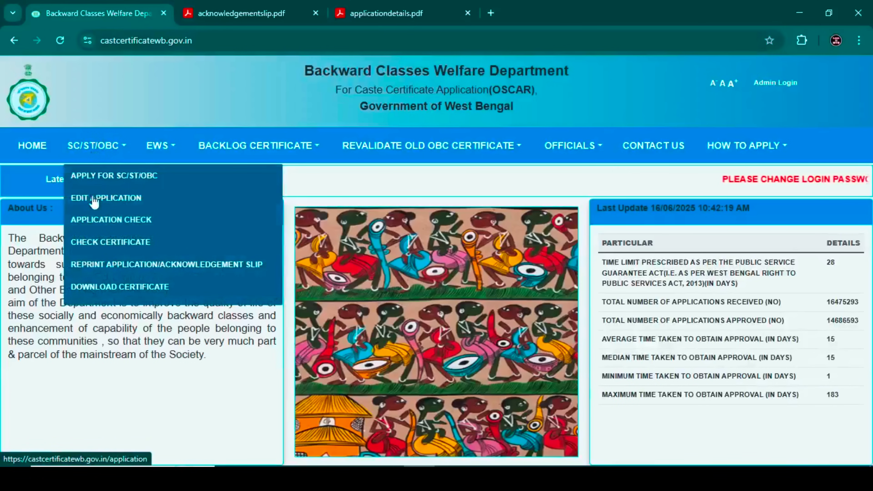
left_click(121, 225)
right_click(478, 175)
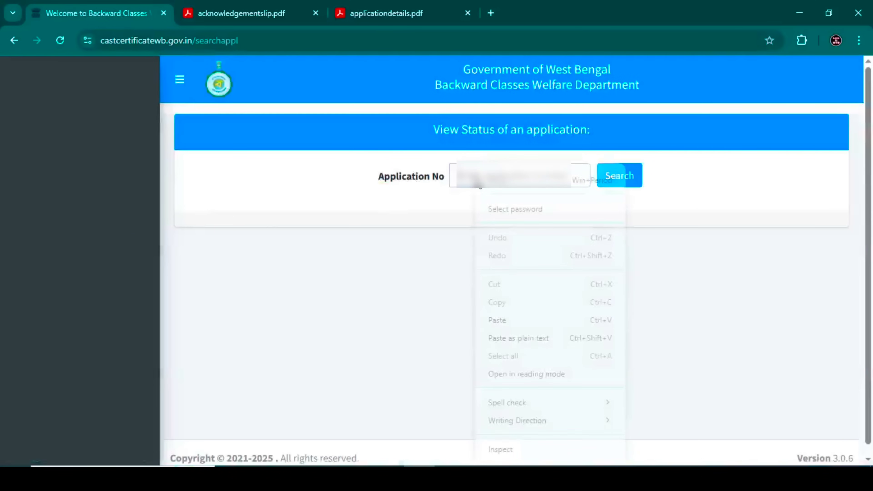
left_click(498, 321)
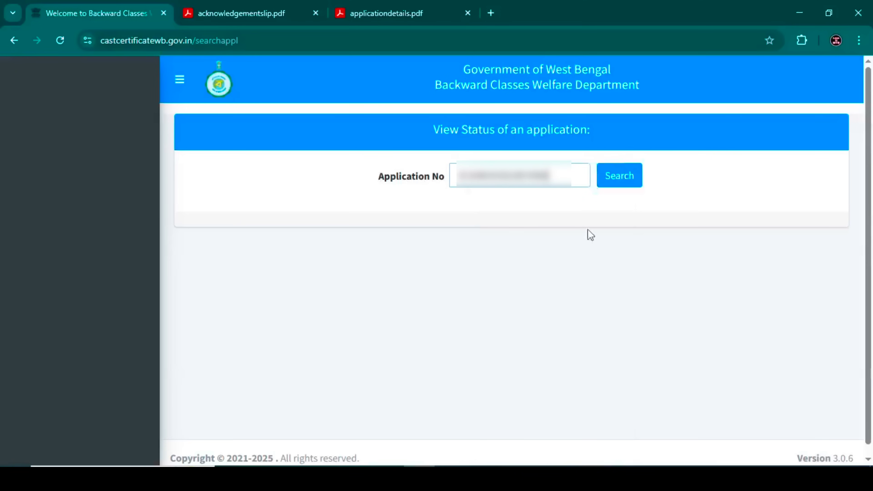
left_click(620, 177)
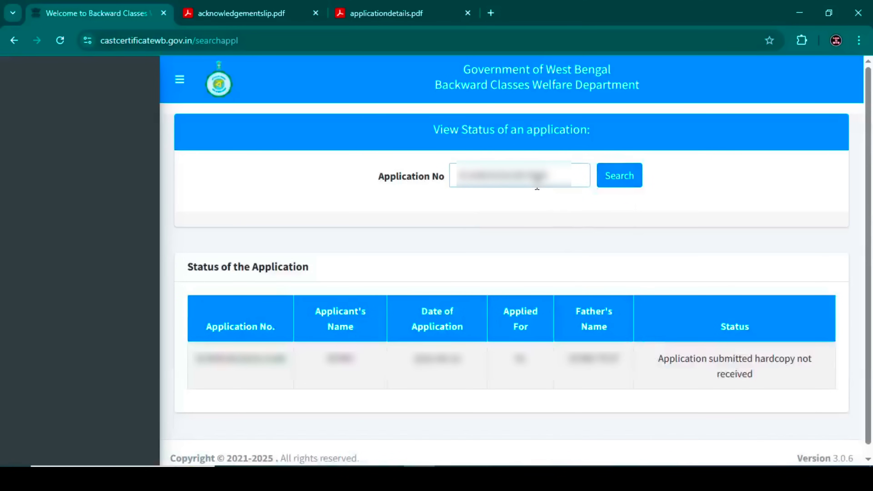
left_click(607, 189)
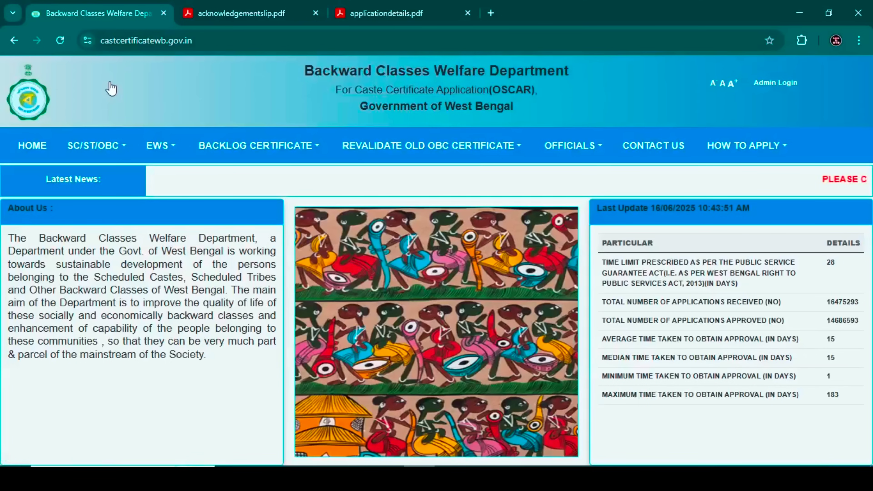
Open the SC/ST/OBC page for downloading the digitally signed certificate
left_click(97, 146)
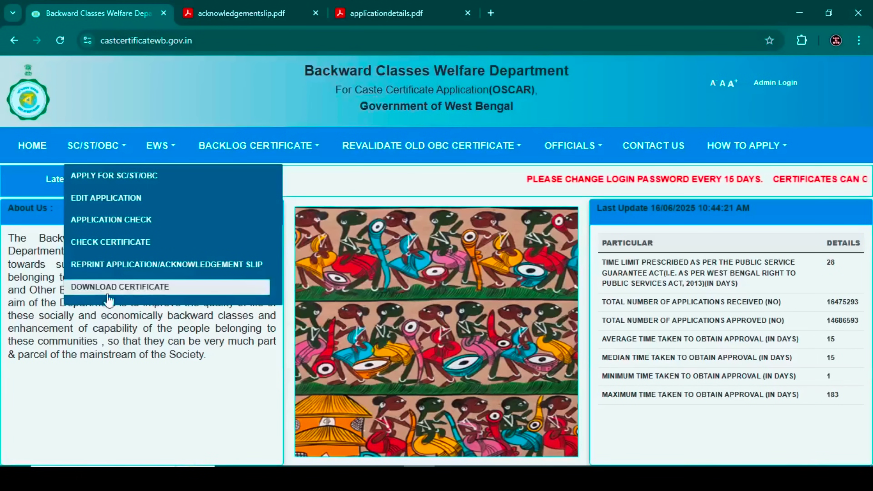
left_click(109, 293)
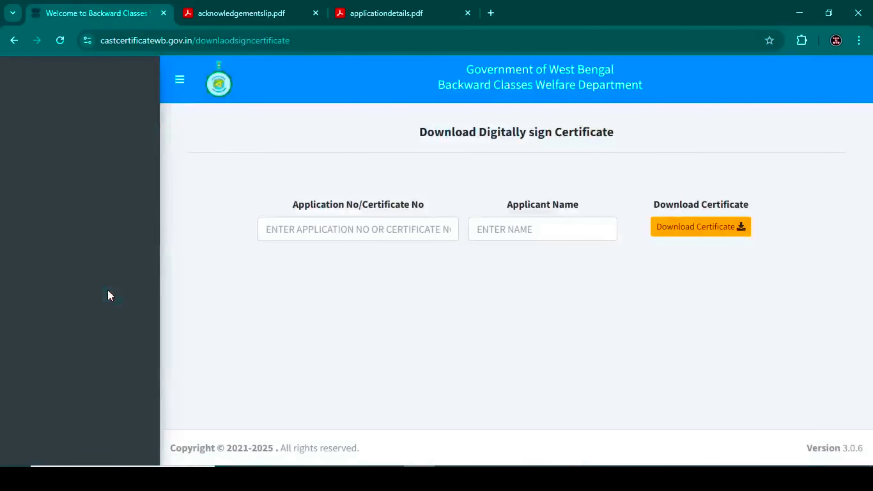